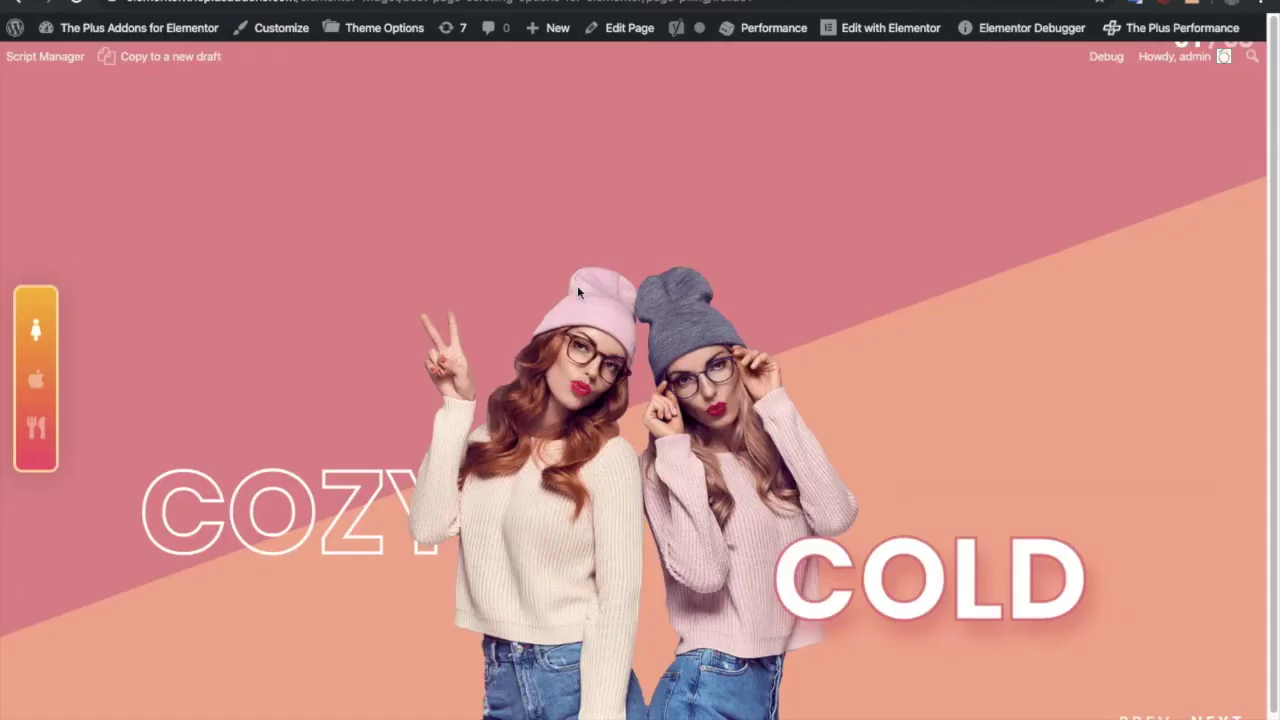
- Preview the COZY COLD, Organic Juice and JUICE slides, then launch Edit with Elementor
scroll(577, 290, down, 1)
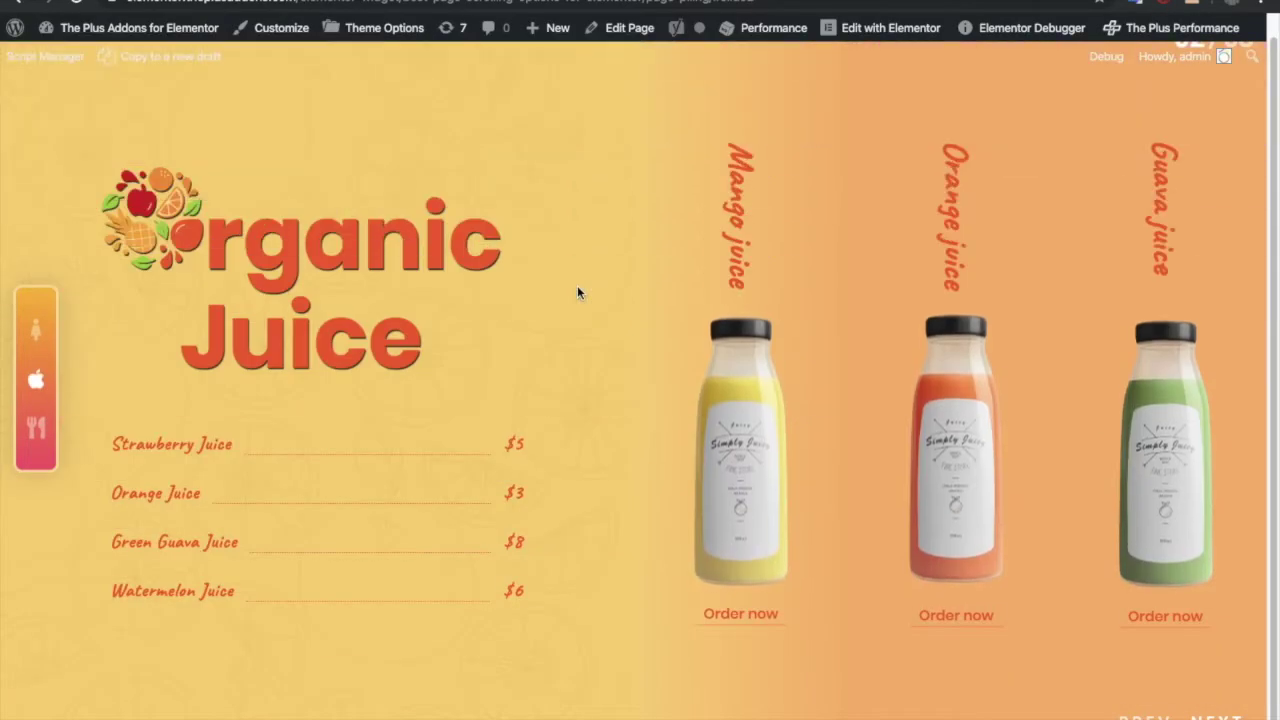
scroll(577, 285, down, 1)
scroll(577, 287, up, 1)
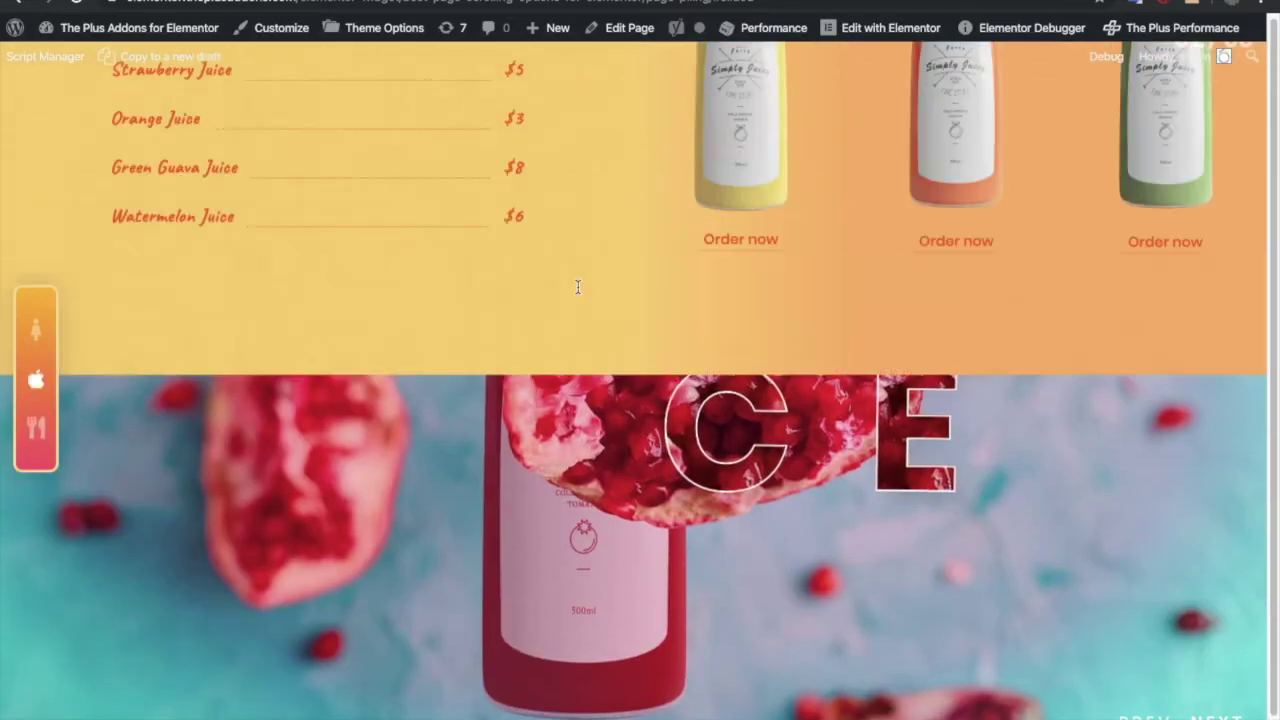
scroll(577, 287, up, 1)
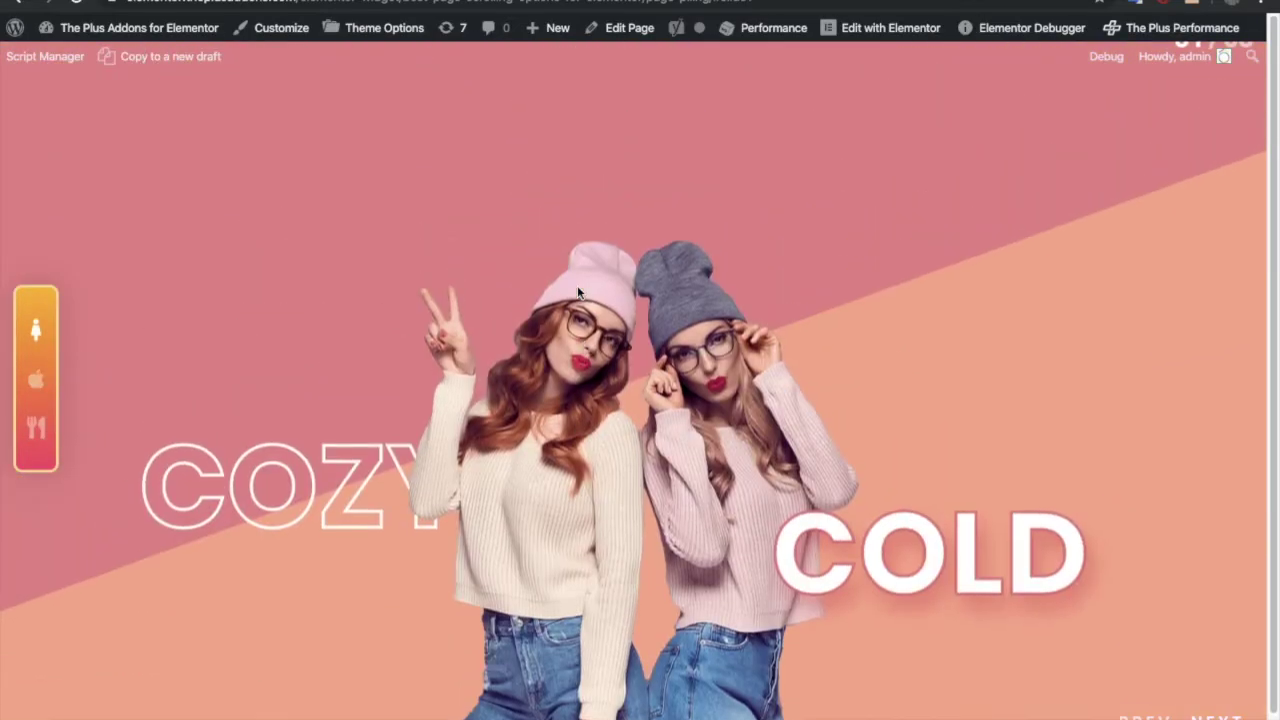
scroll(577, 290, down, 1)
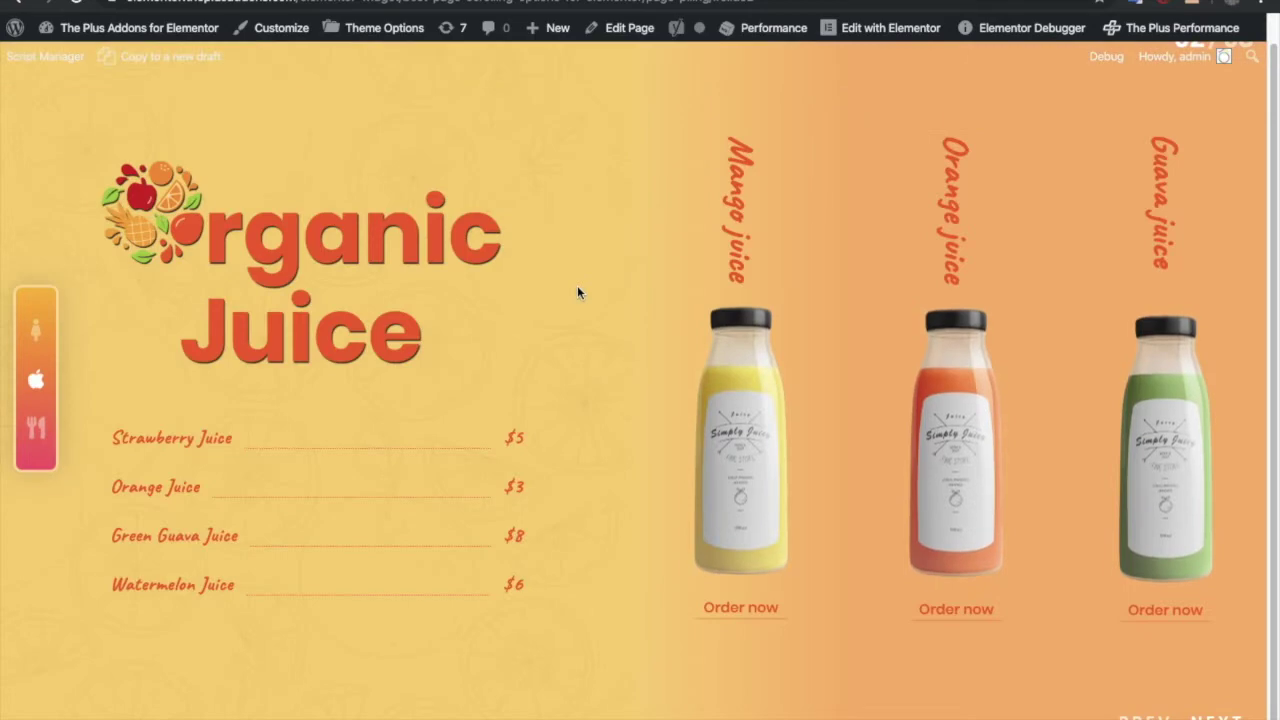
scroll(577, 285, down, 1)
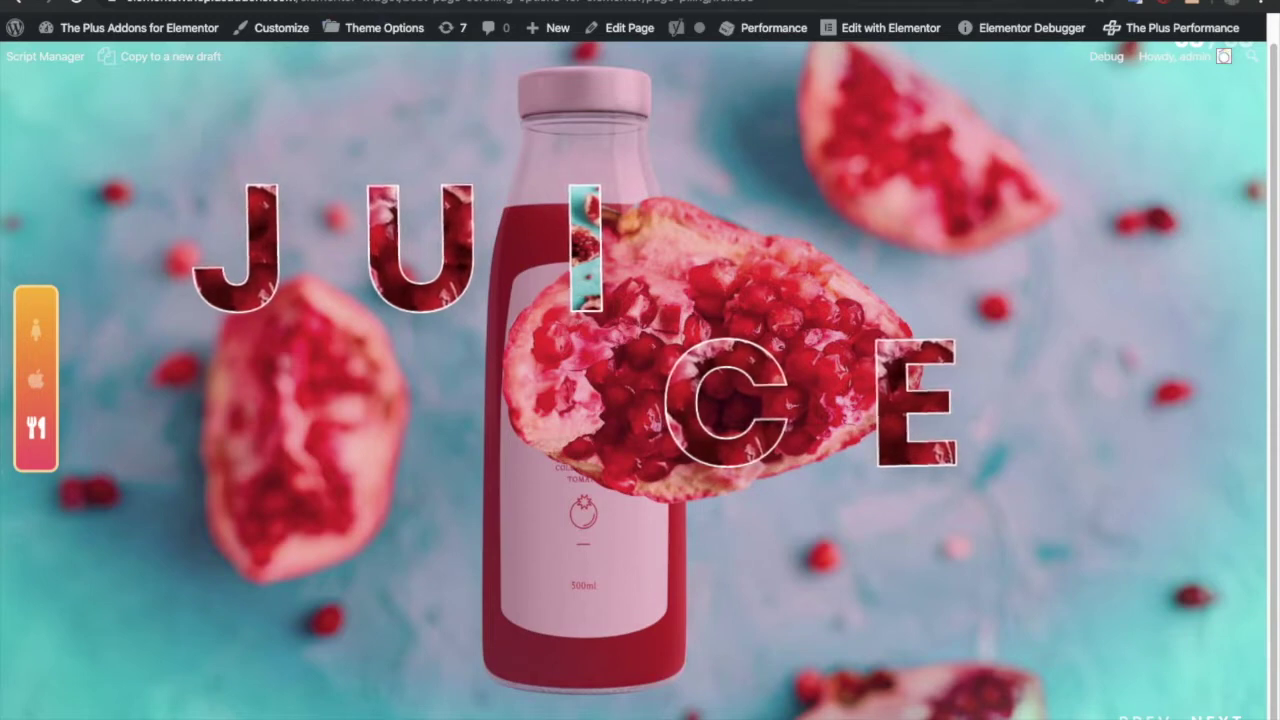
mouse_move(815, 40)
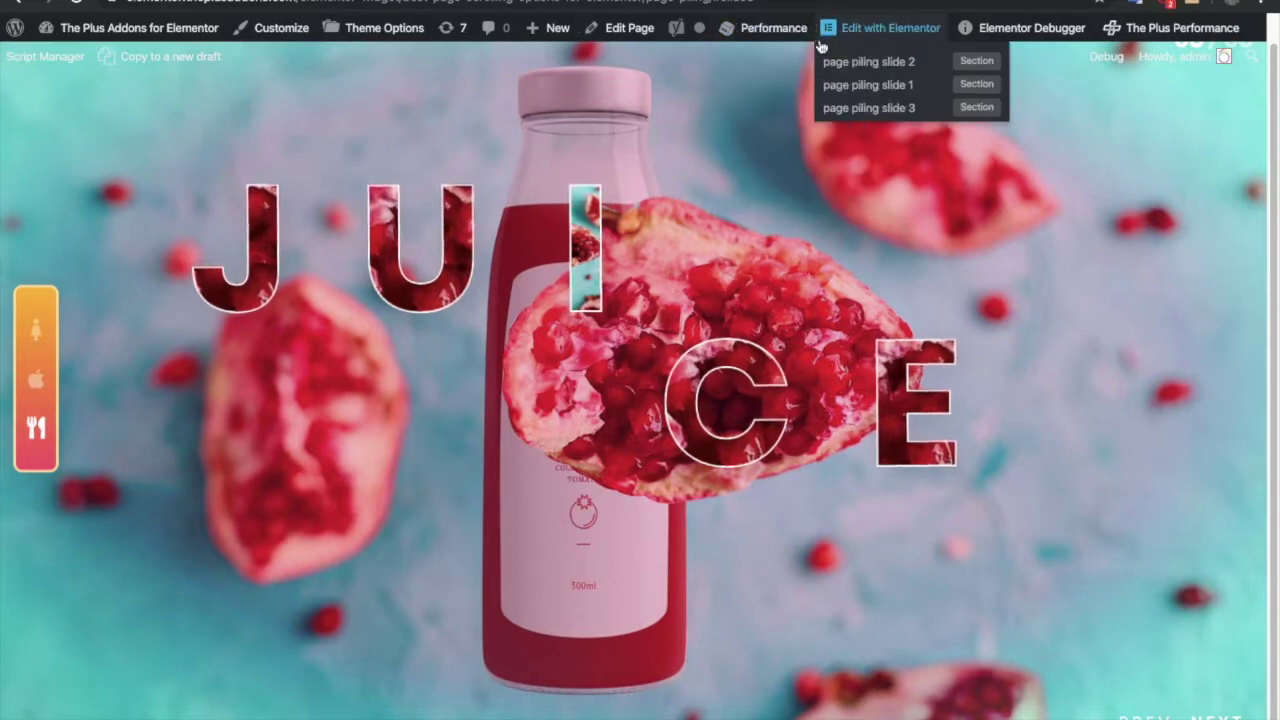
click(880, 27)
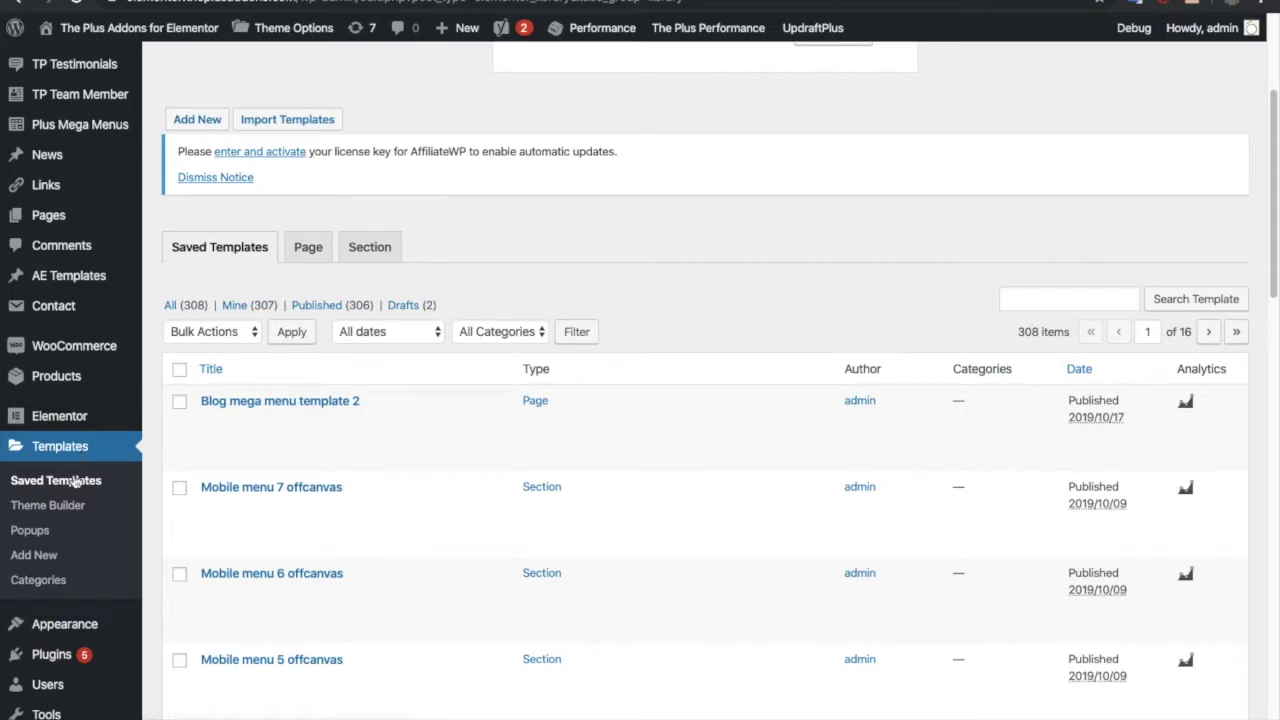
- Add a new Section-type template named 'template' and create it
click(205, 119)
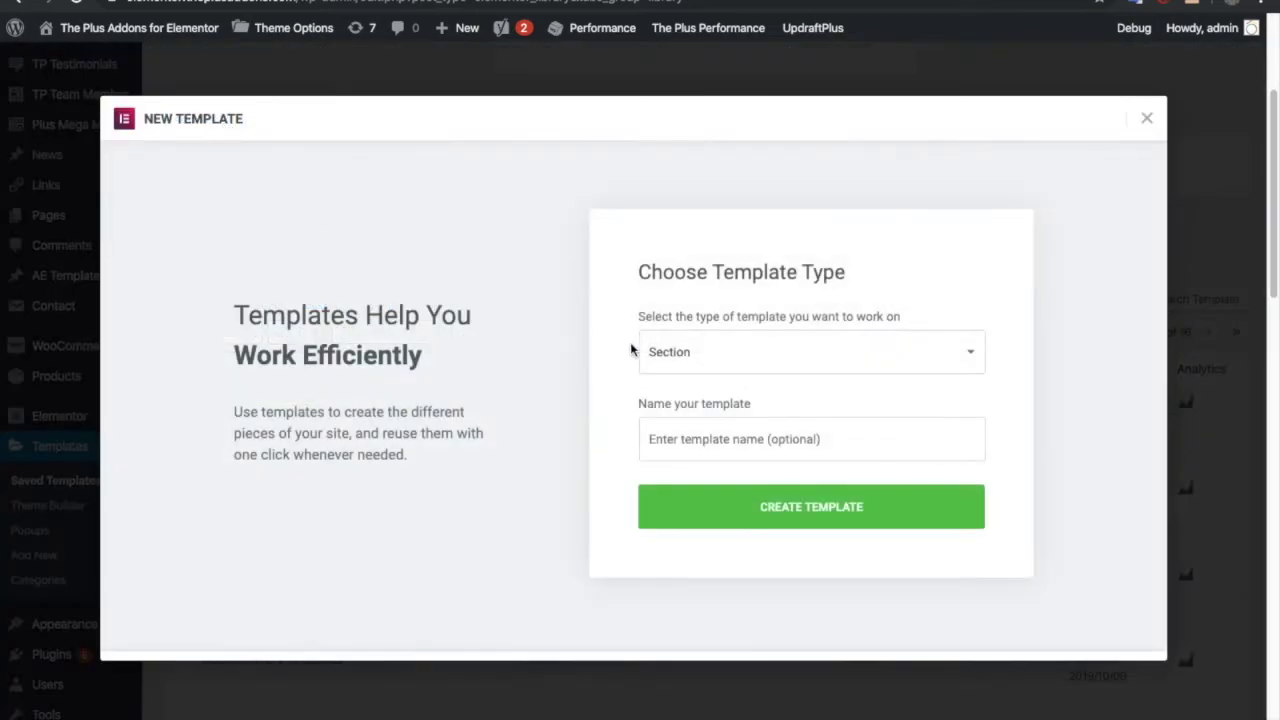
click(687, 360)
click(685, 354)
click(714, 434)
text(template)
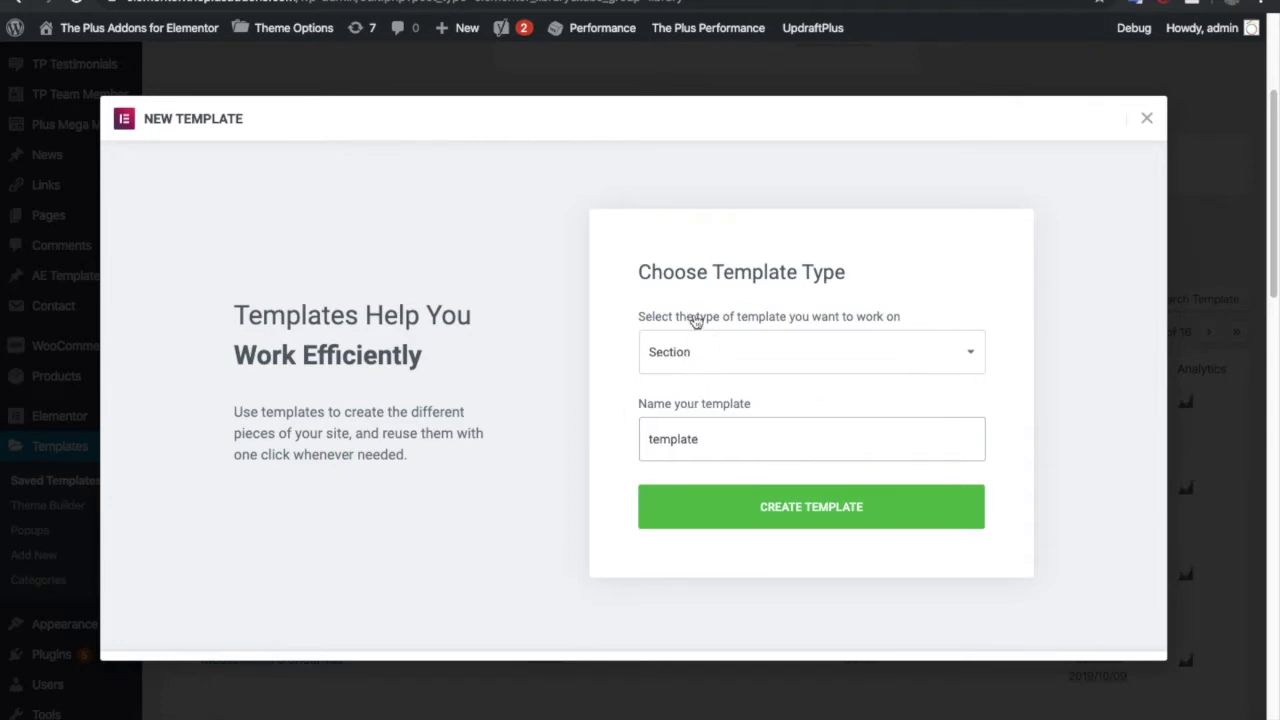
key(Return)
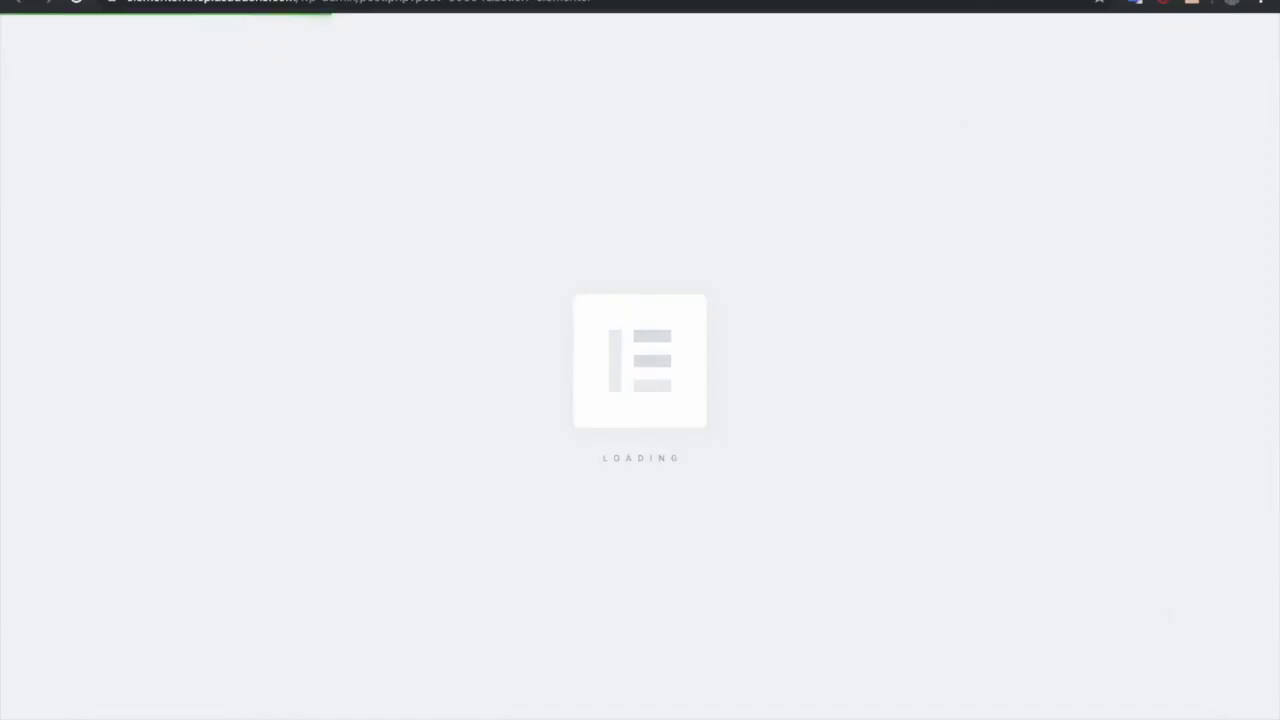
- Search widgets for 'page' and drop a Page Scroll widget at the top of the page
click(532, 215)
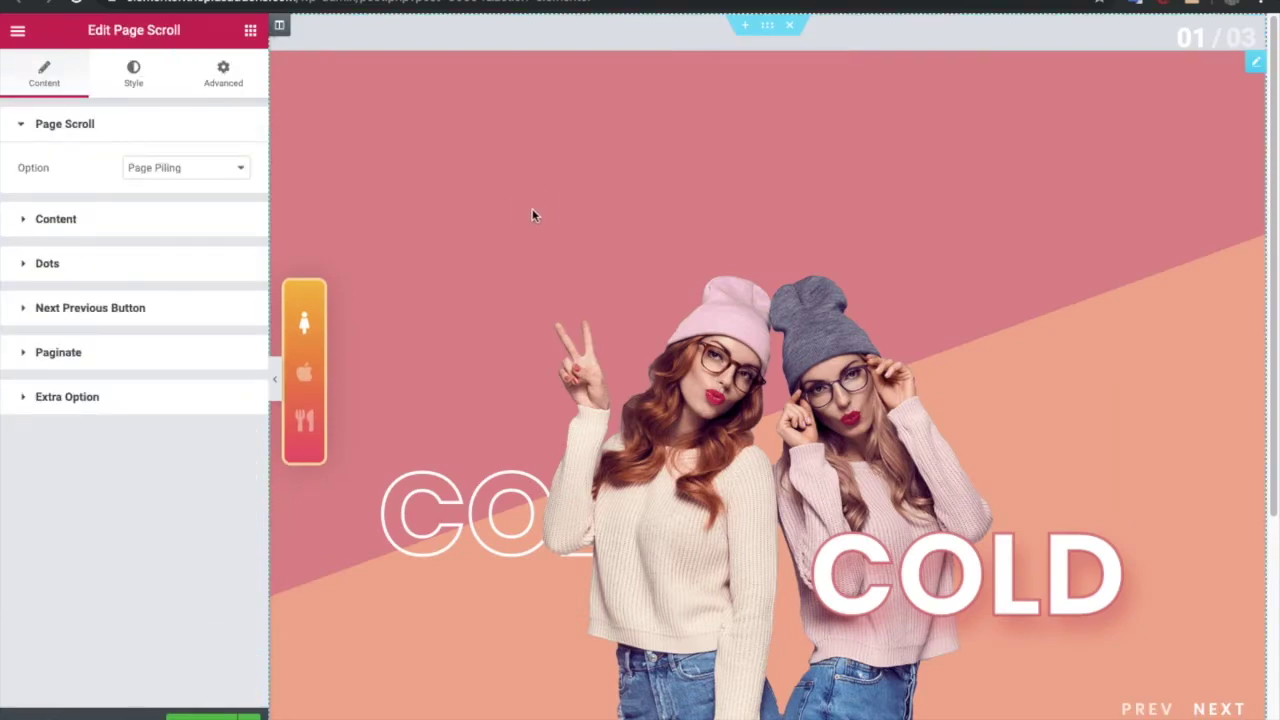
drag(114, 30, 181, 31)
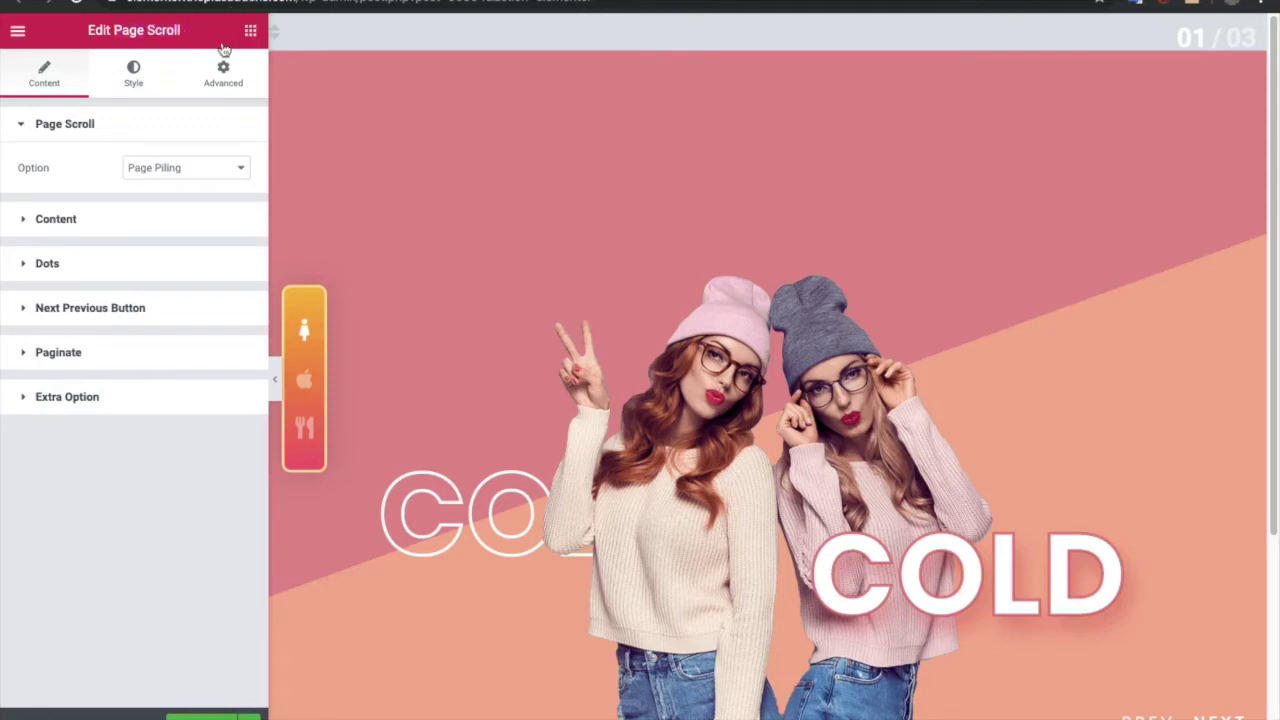
click(249, 31)
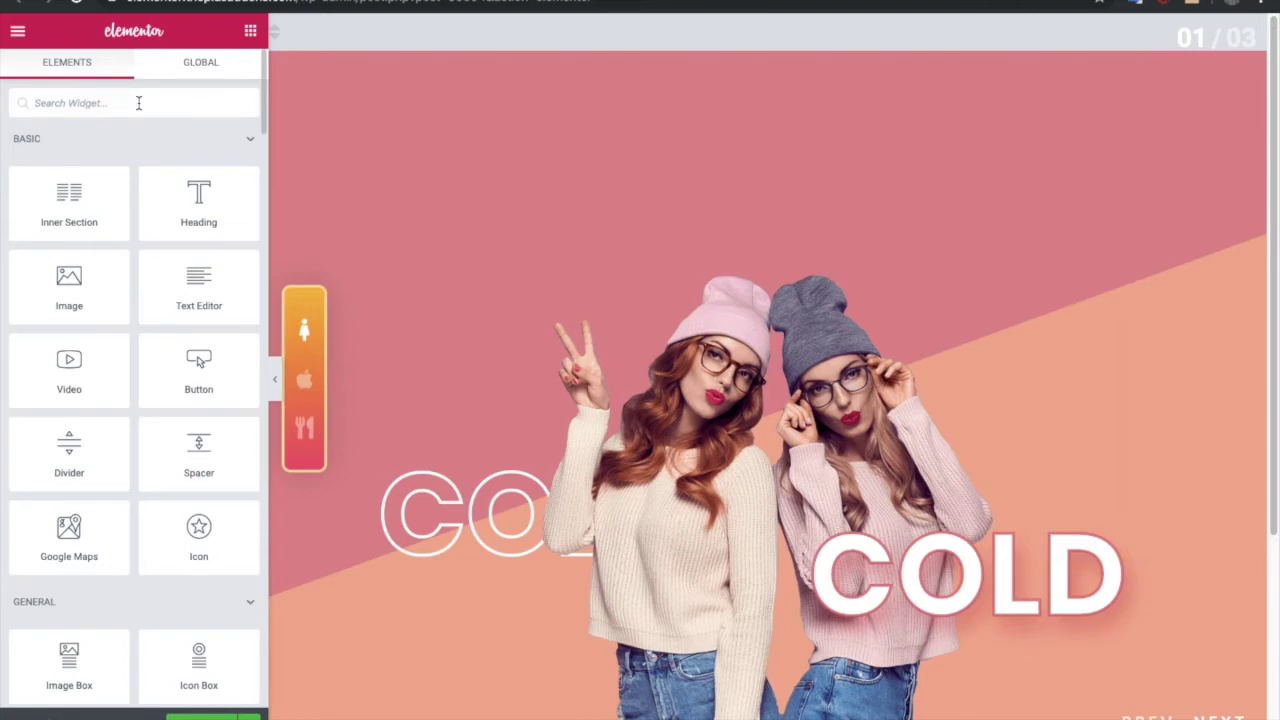
text(page)
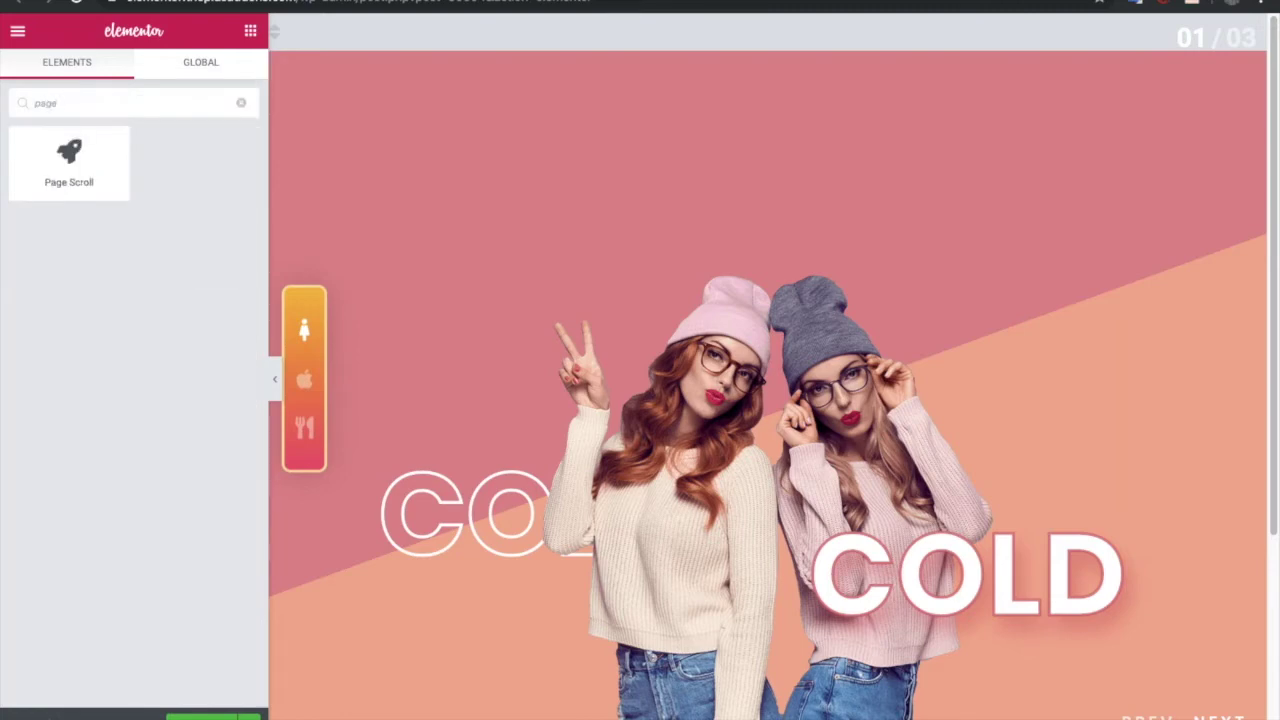
drag(90, 155, 413, 83)
click(414, 86)
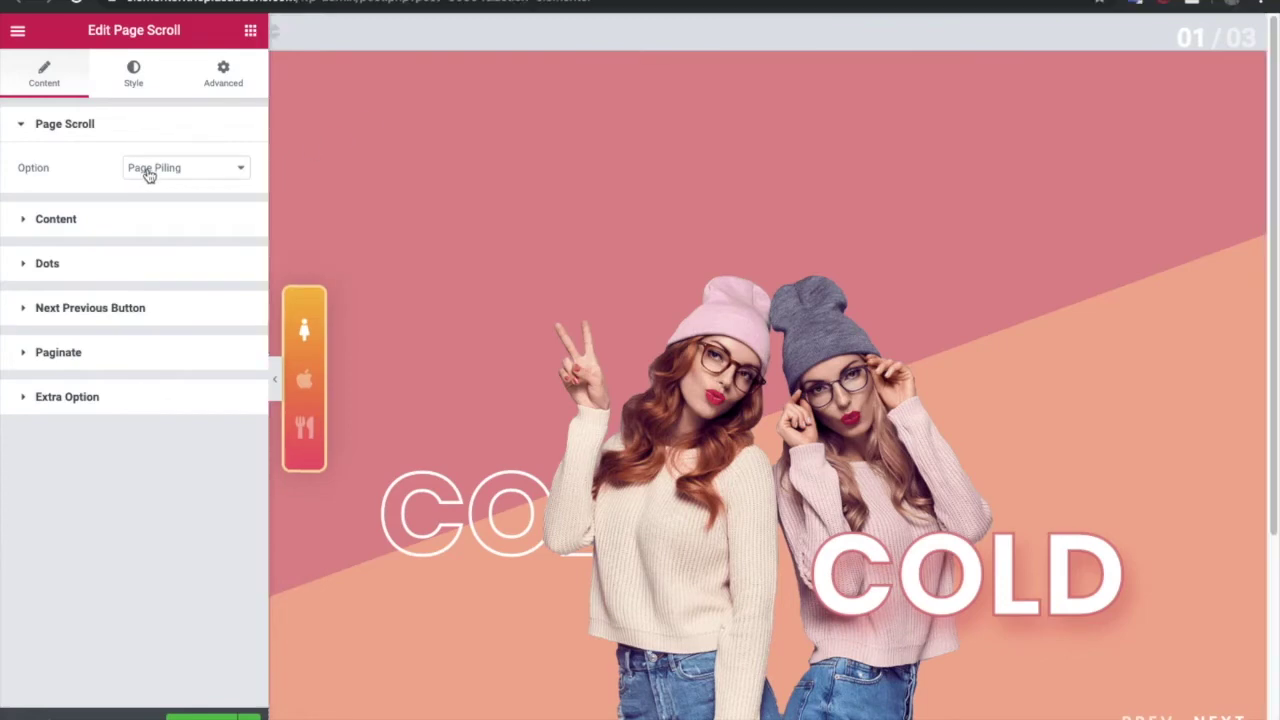
- Keep the scroll mode as Page Piling and expand the Content slide items
click(148, 172)
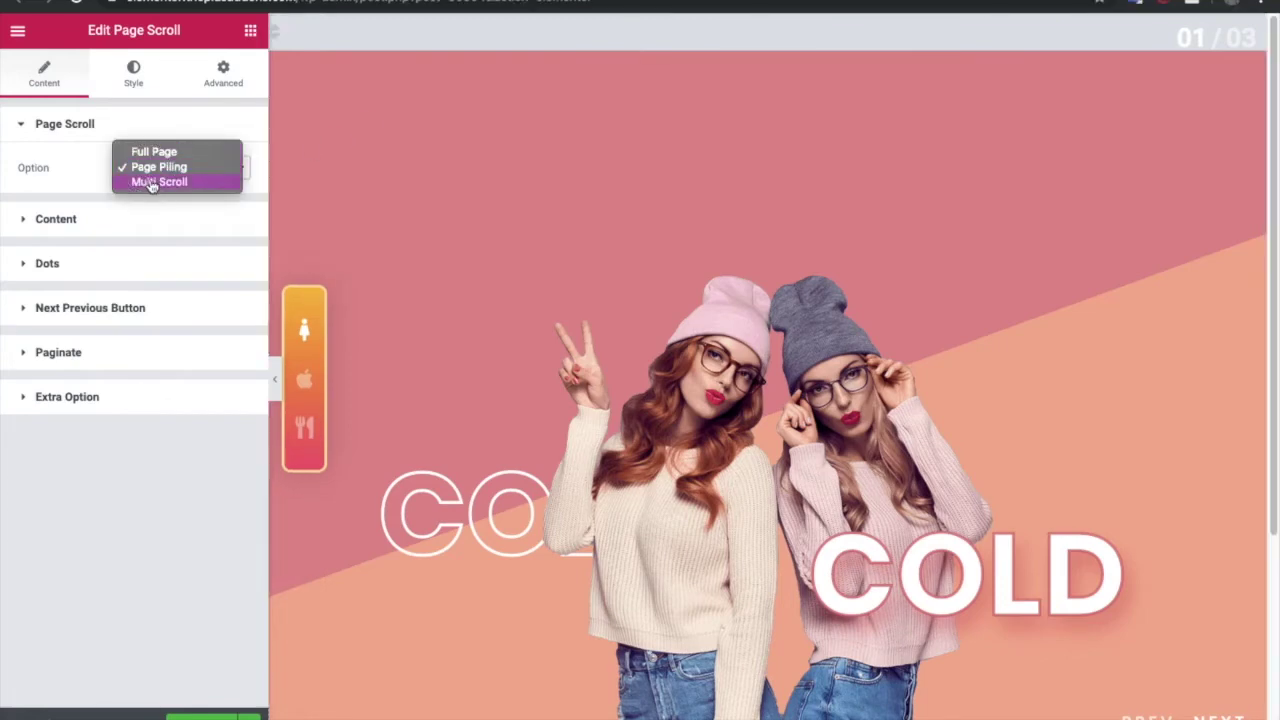
key(Escape)
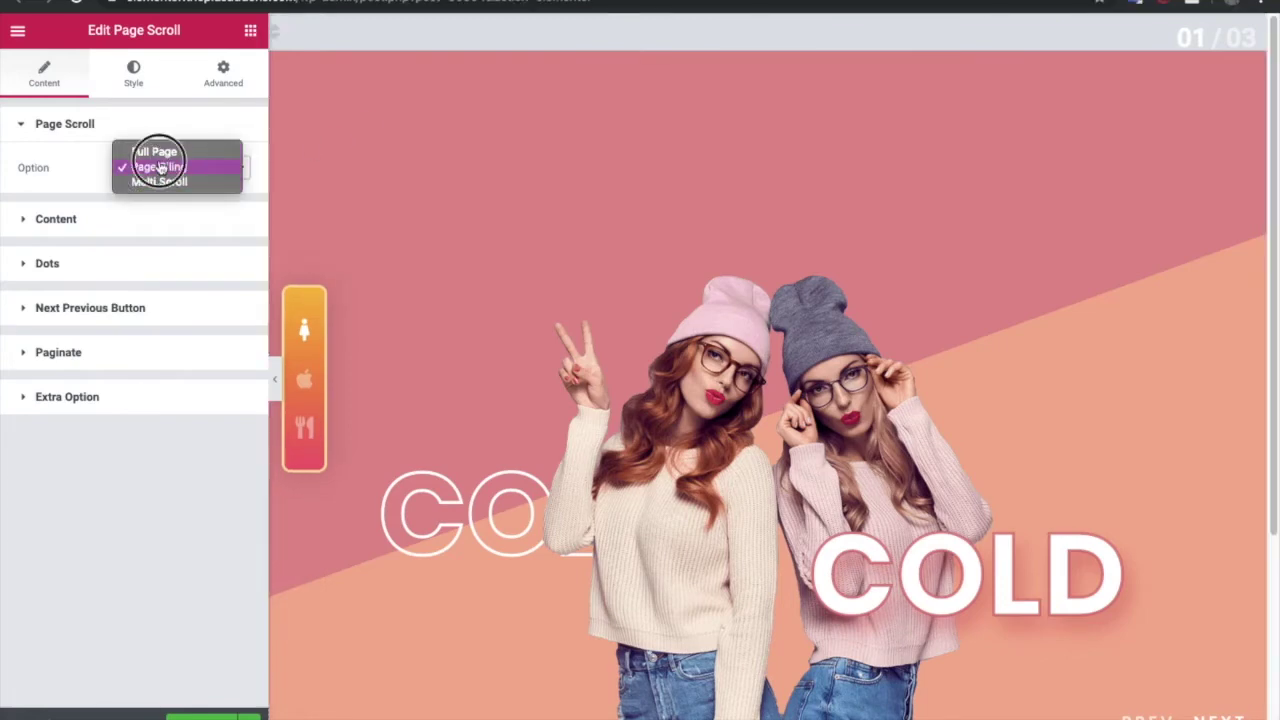
click(120, 225)
click(89, 280)
- Review the slide items, keeping 'page piling slide 2' as the first slide's template
click(108, 274)
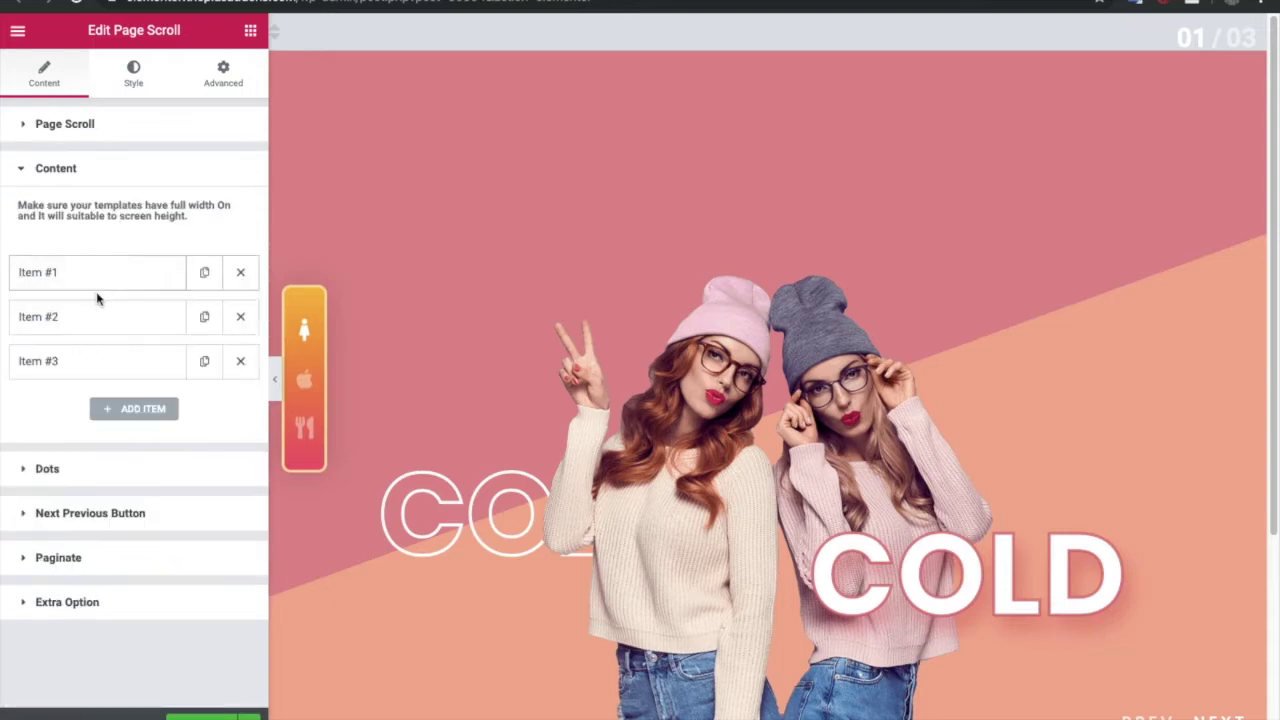
click(94, 314)
click(107, 268)
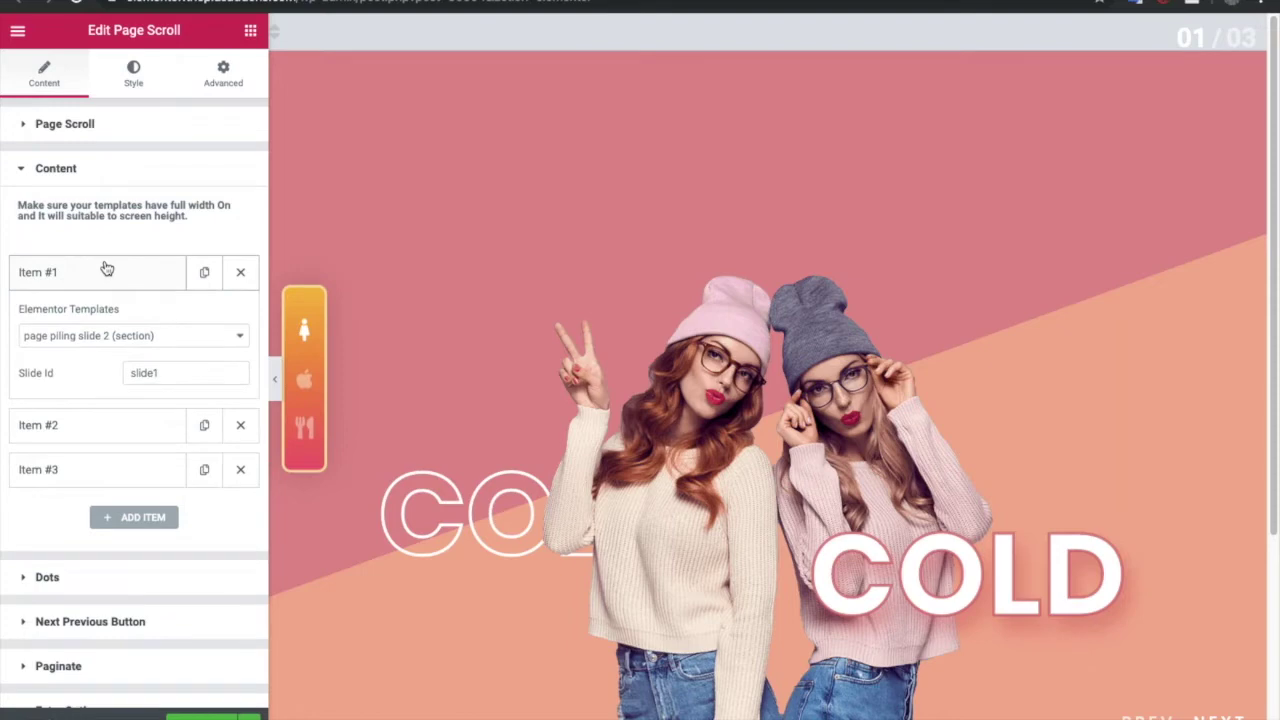
click(110, 336)
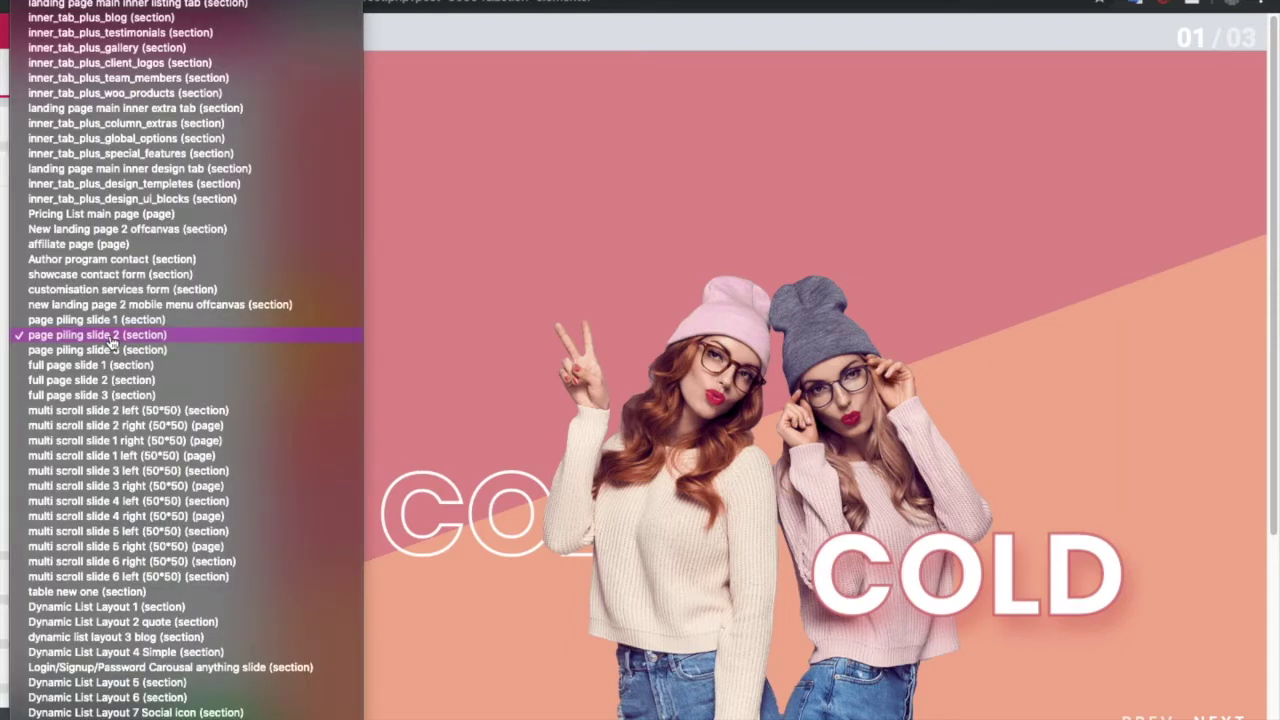
click(110, 337)
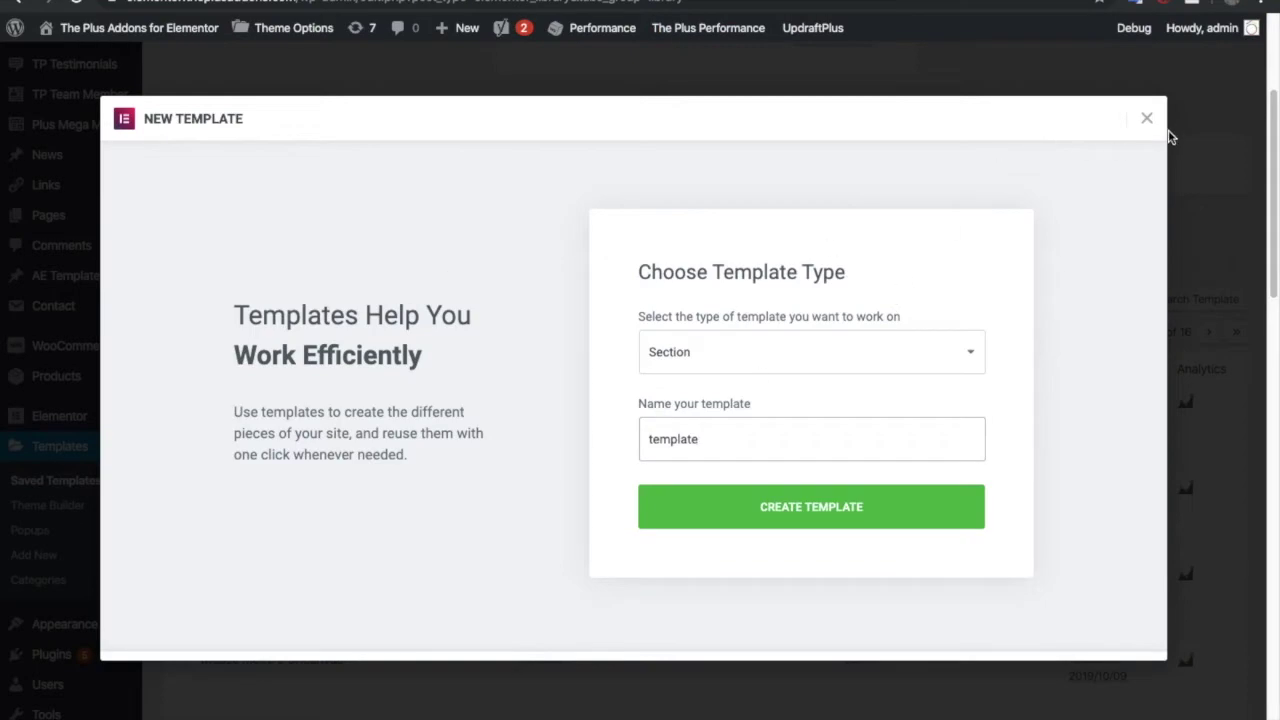
click(1147, 119)
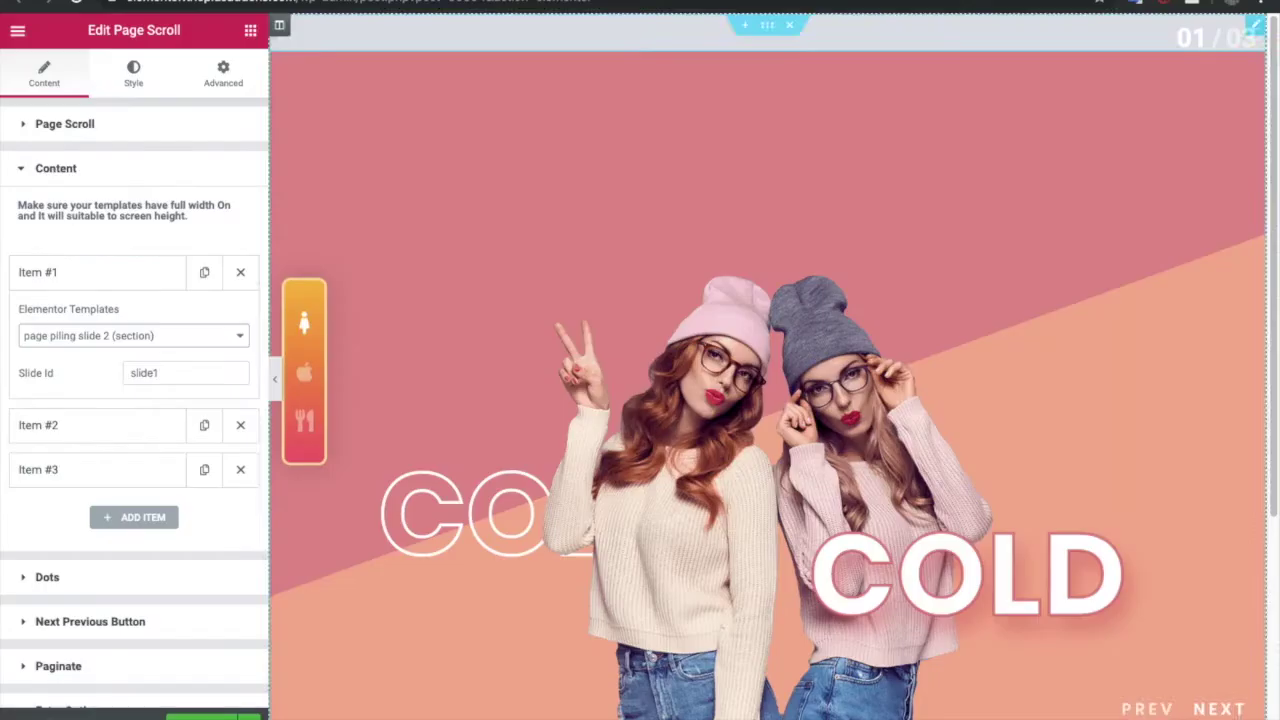
- Look over the slide settings and first slide ID slide1, then view the One Page Scroll Navigation demo
scroll(727, 286, down, 5)
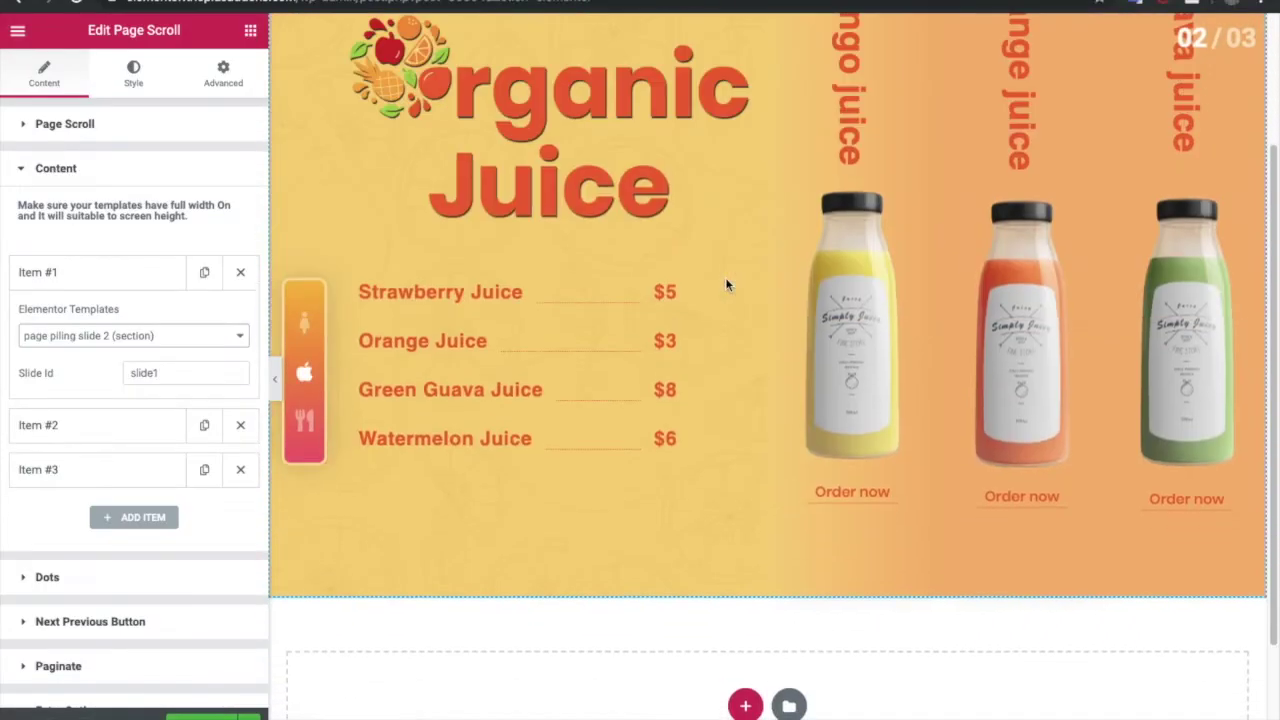
scroll(725, 277, down, 3)
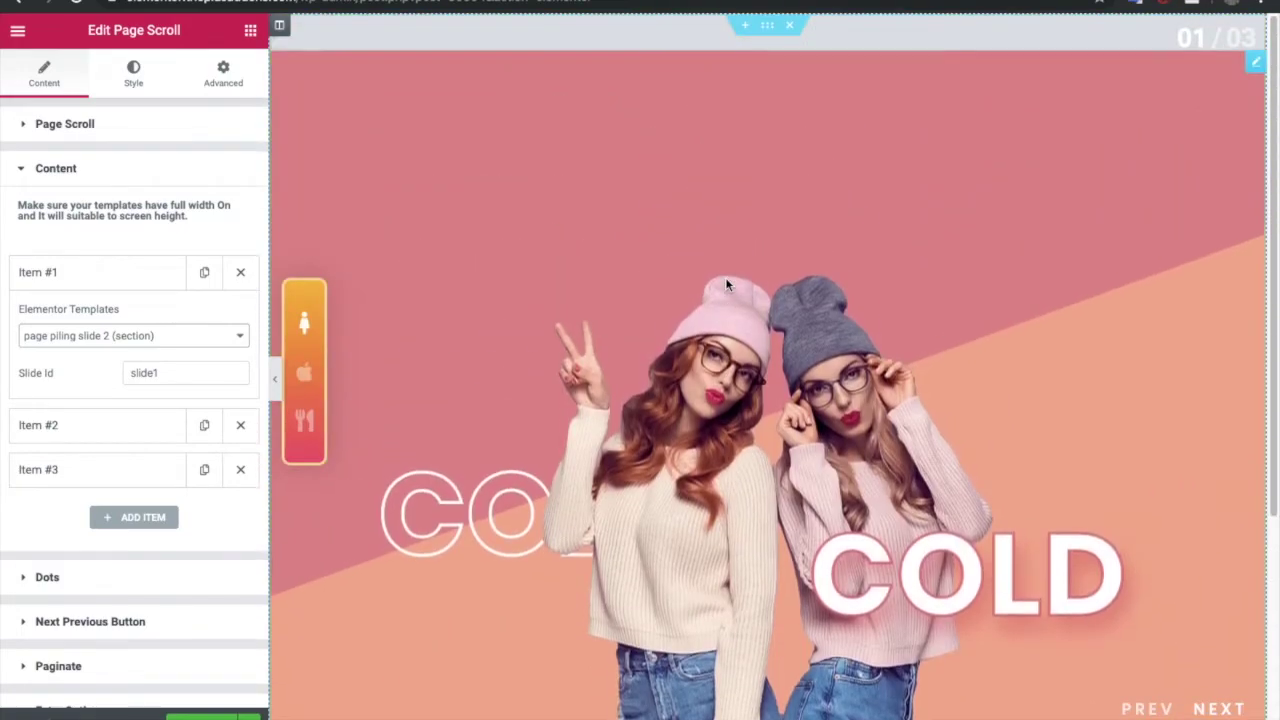
scroll(766, 148, down, 2)
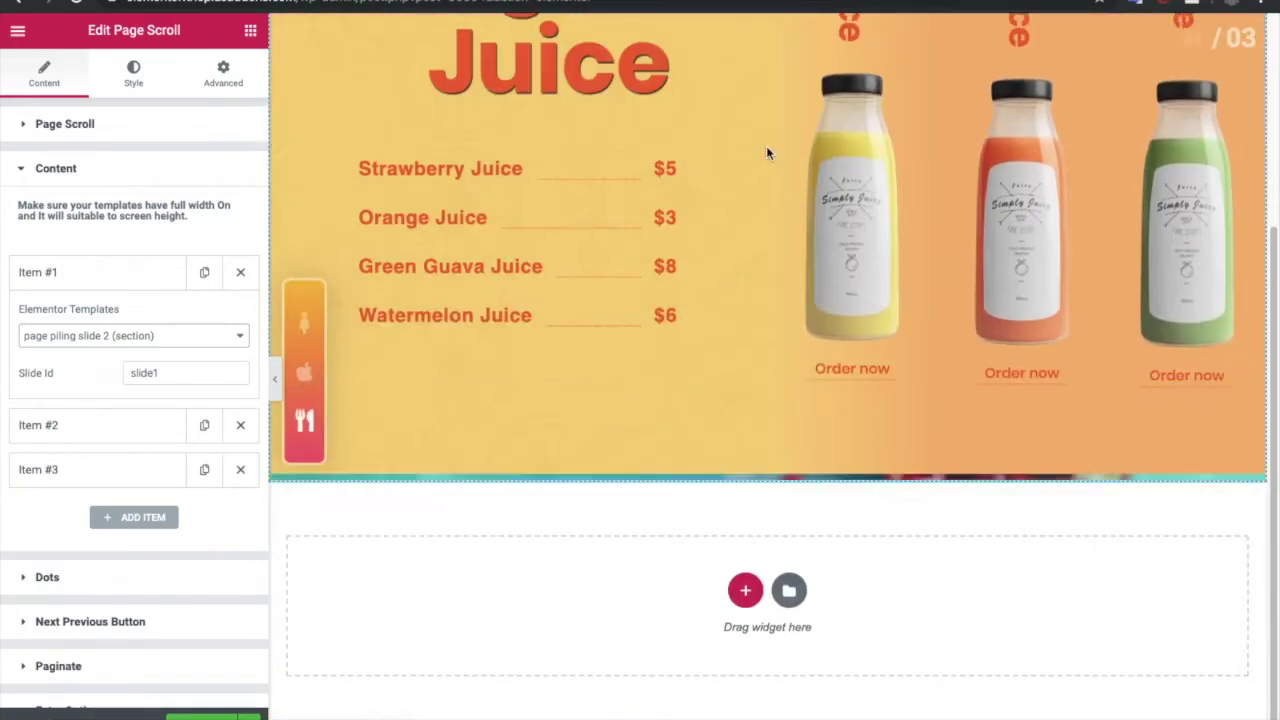
scroll(787, 248, up, 3)
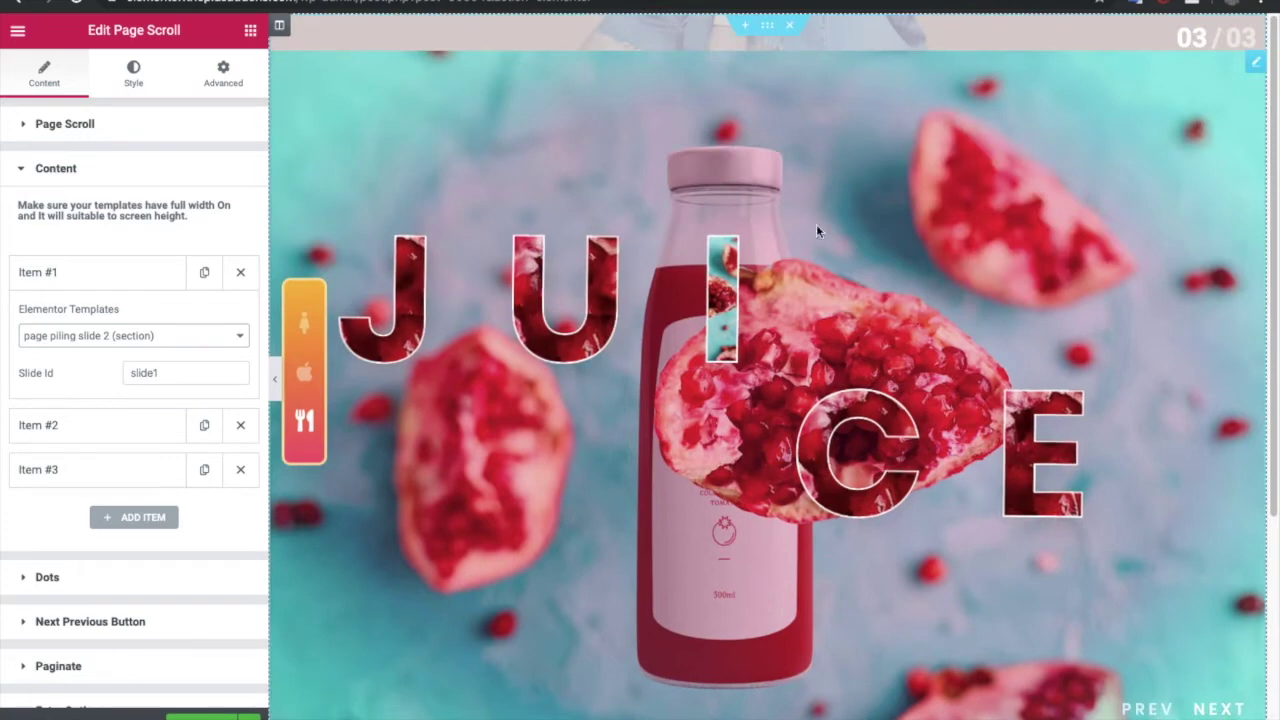
scroll(792, 291, up, 1)
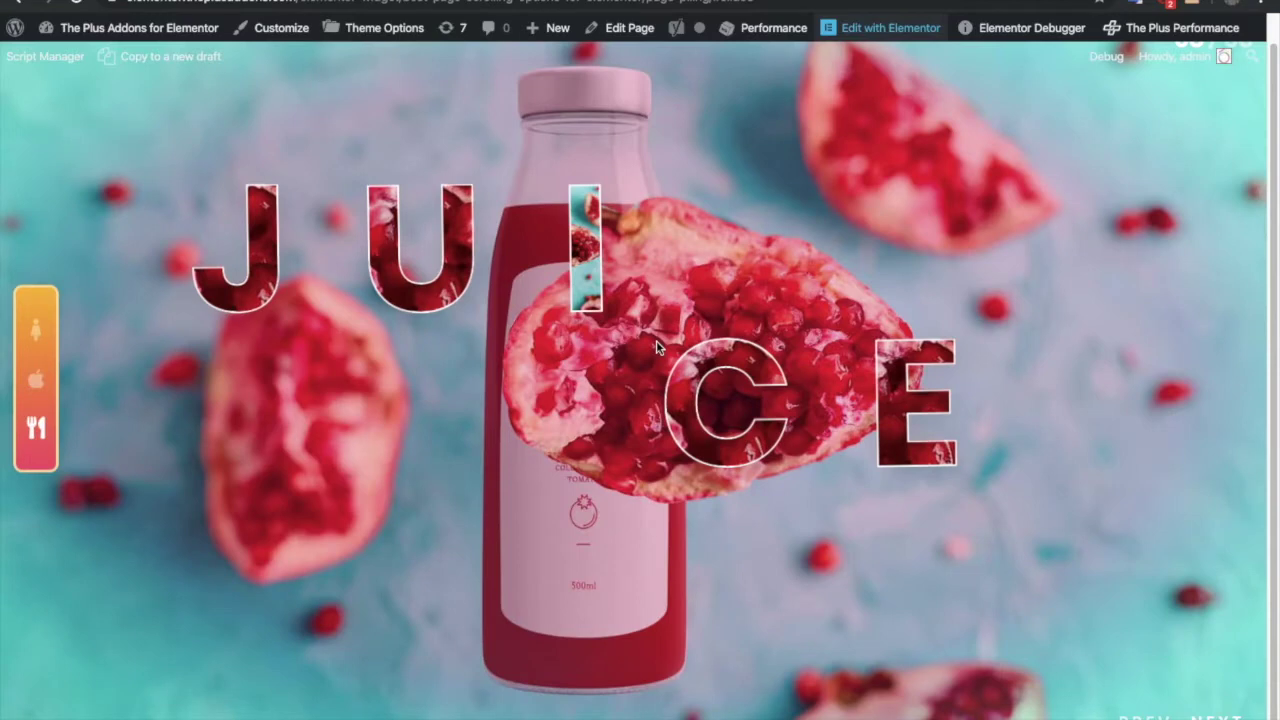
scroll(656, 340, up, 1)
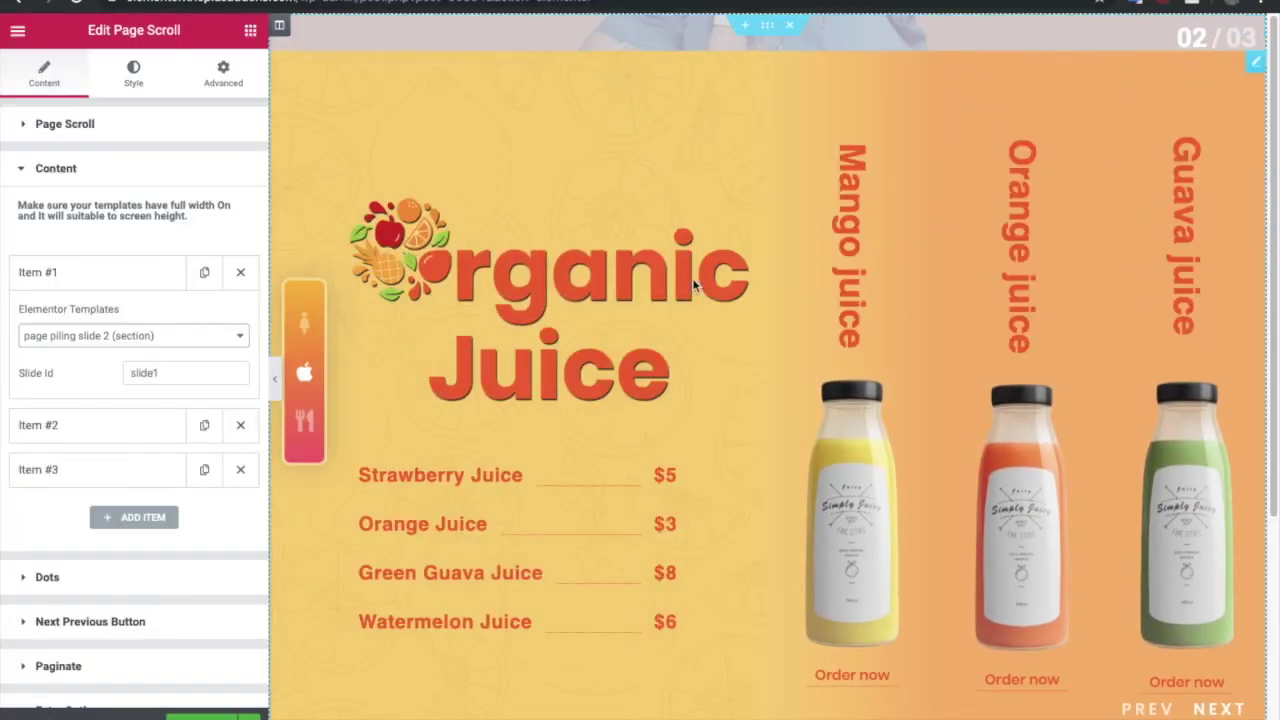
scroll(786, 193, up, 1)
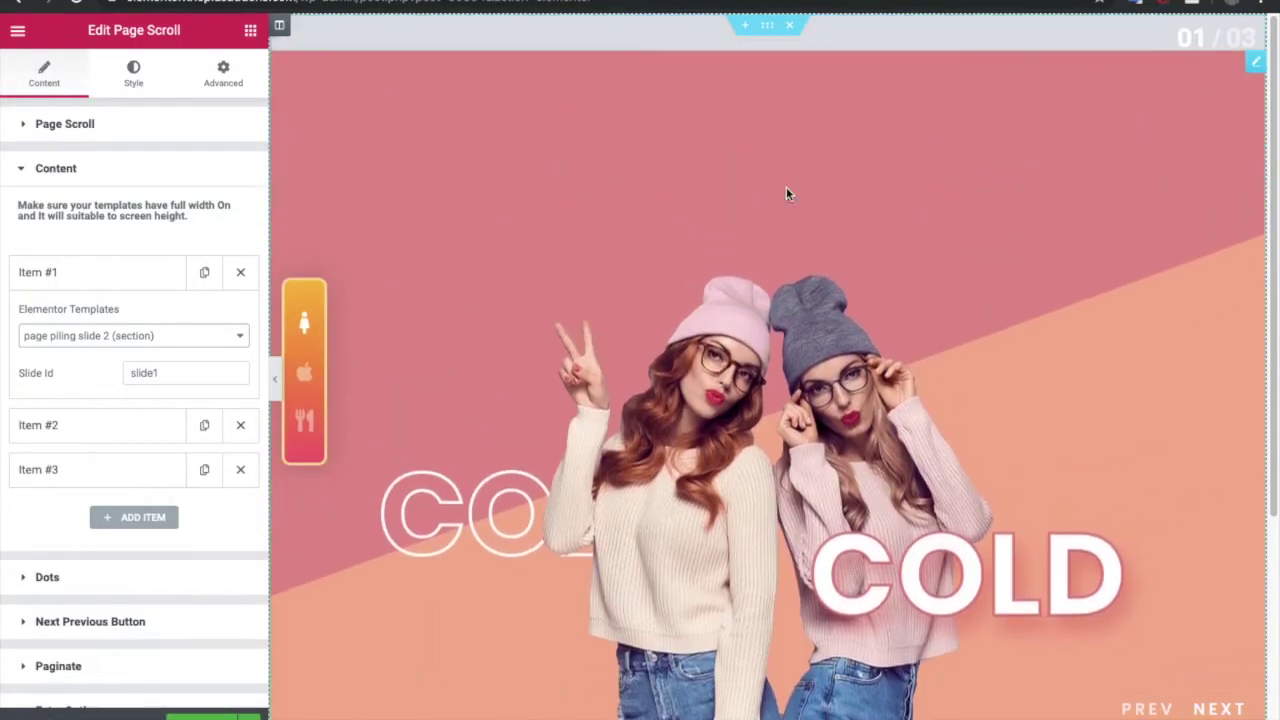
scroll(796, 202, down, 1)
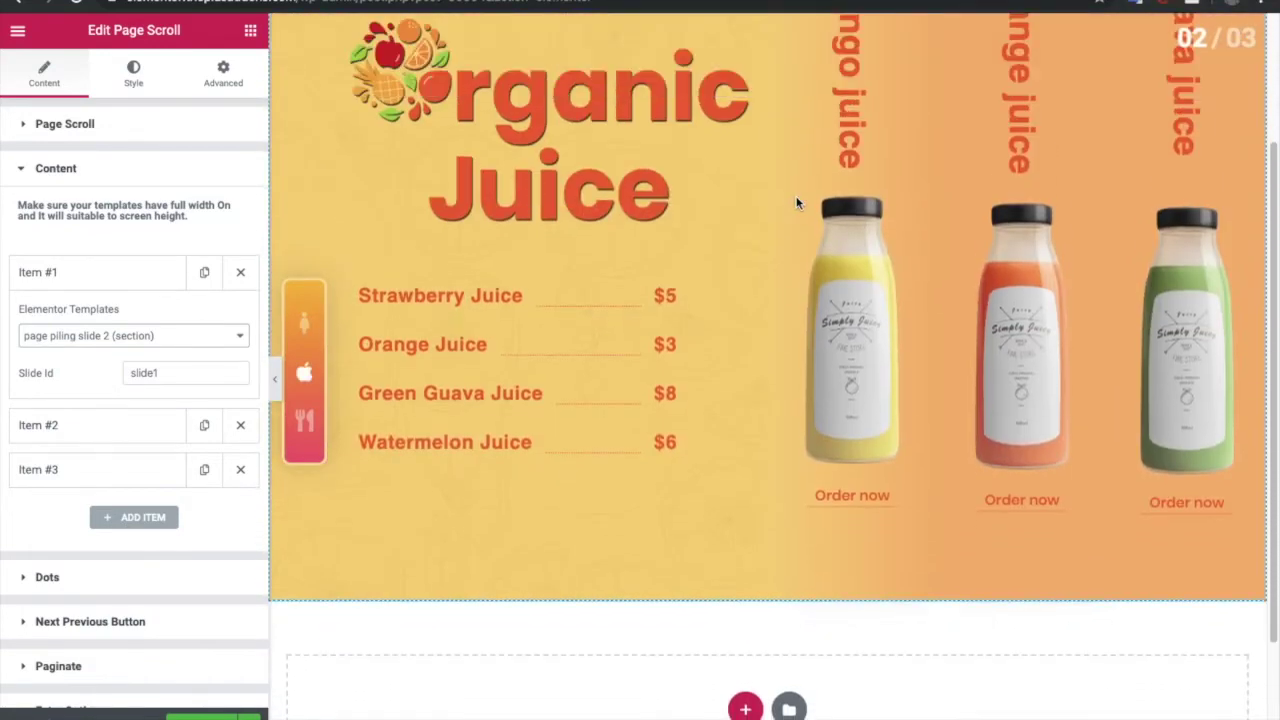
scroll(796, 202, up, 1)
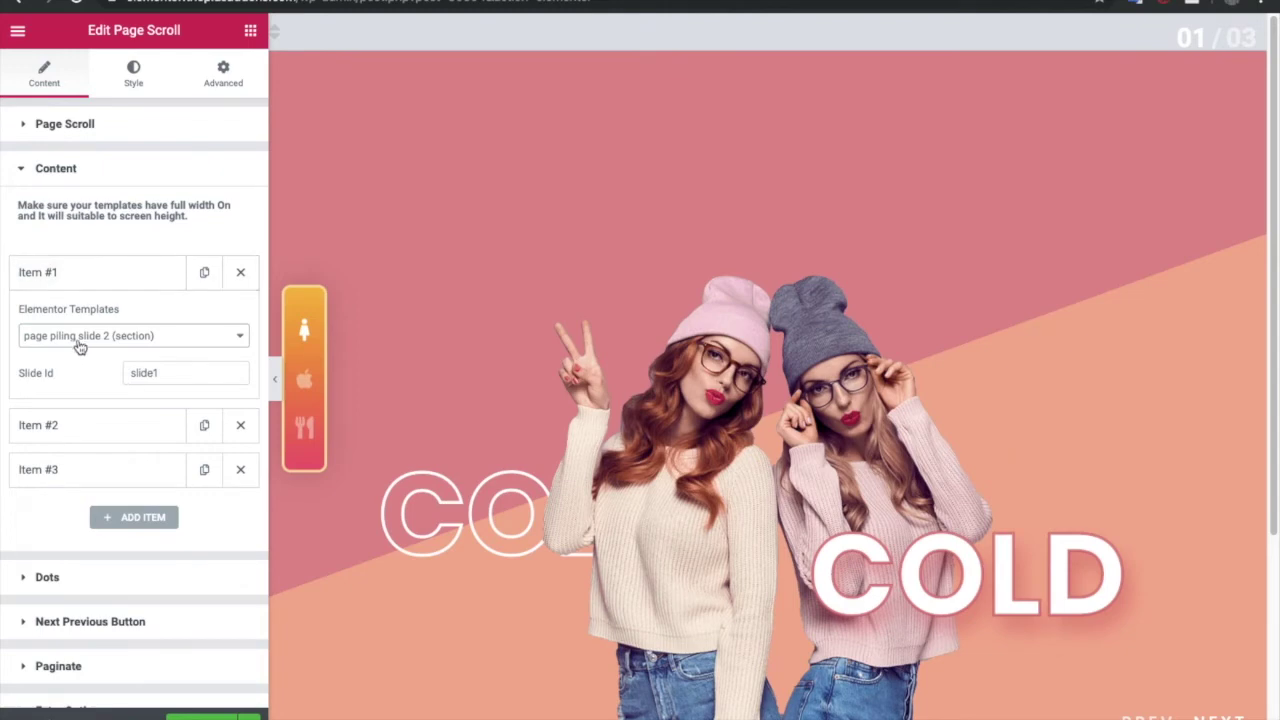
double_click(199, 380)
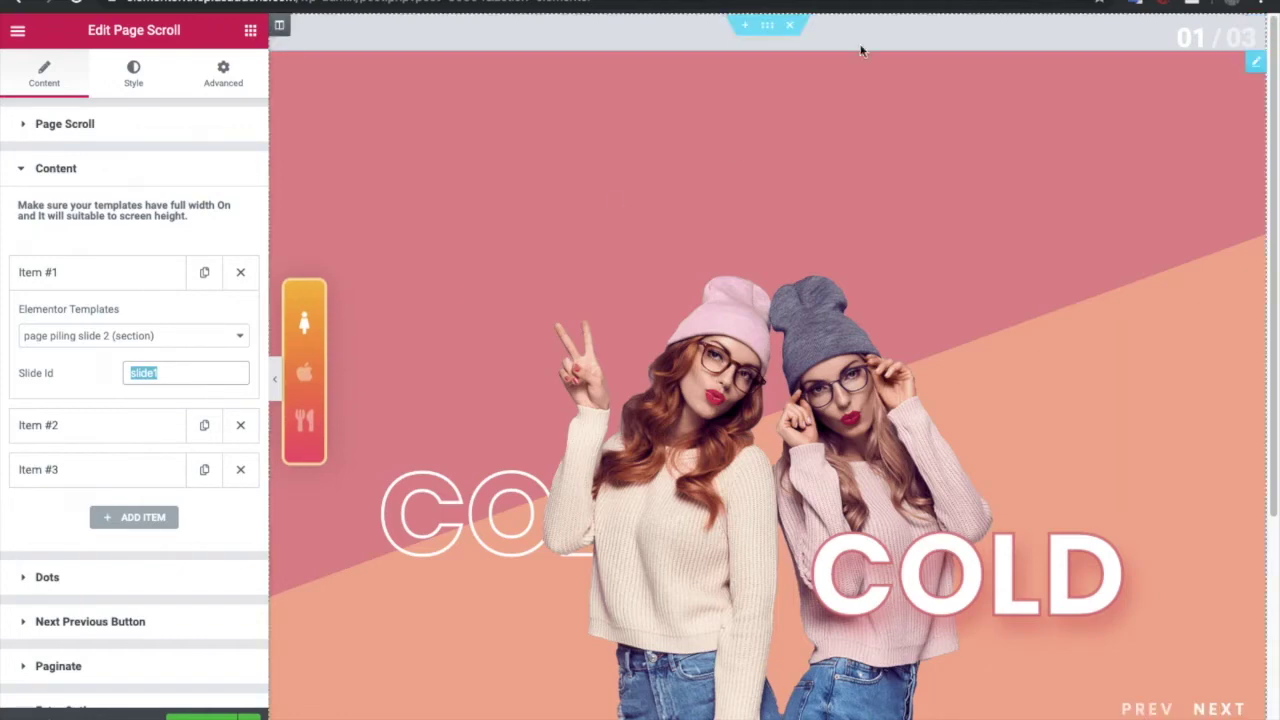
click(883, 5)
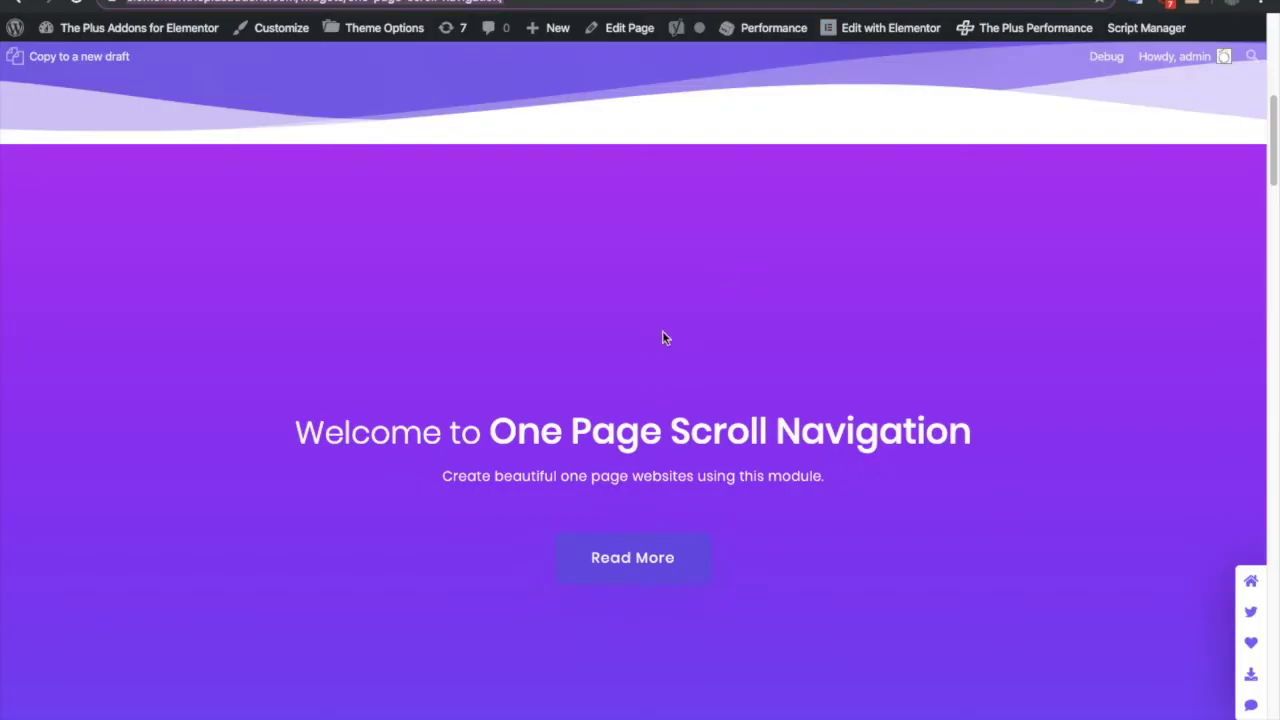
- Scroll the demo page, then go back to the Elementor editor tab
scroll(662, 337, down, 1)
scroll(662, 333, down, 1)
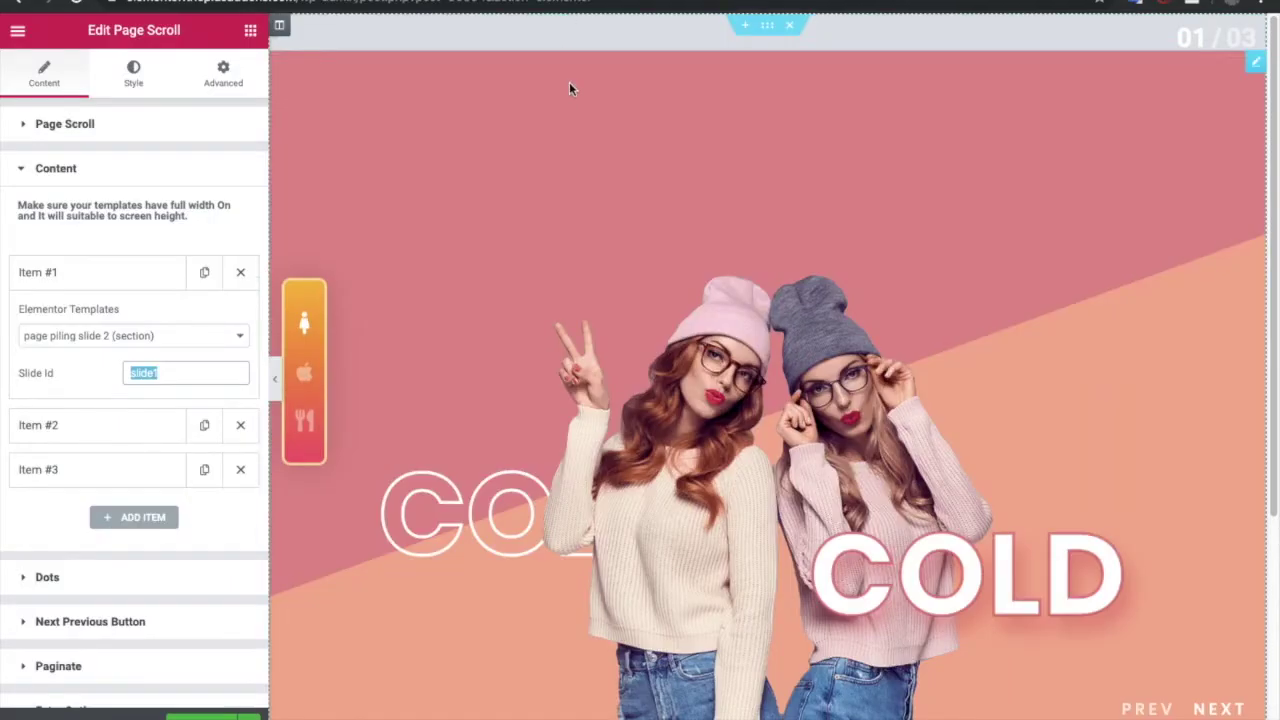
click(565, 45)
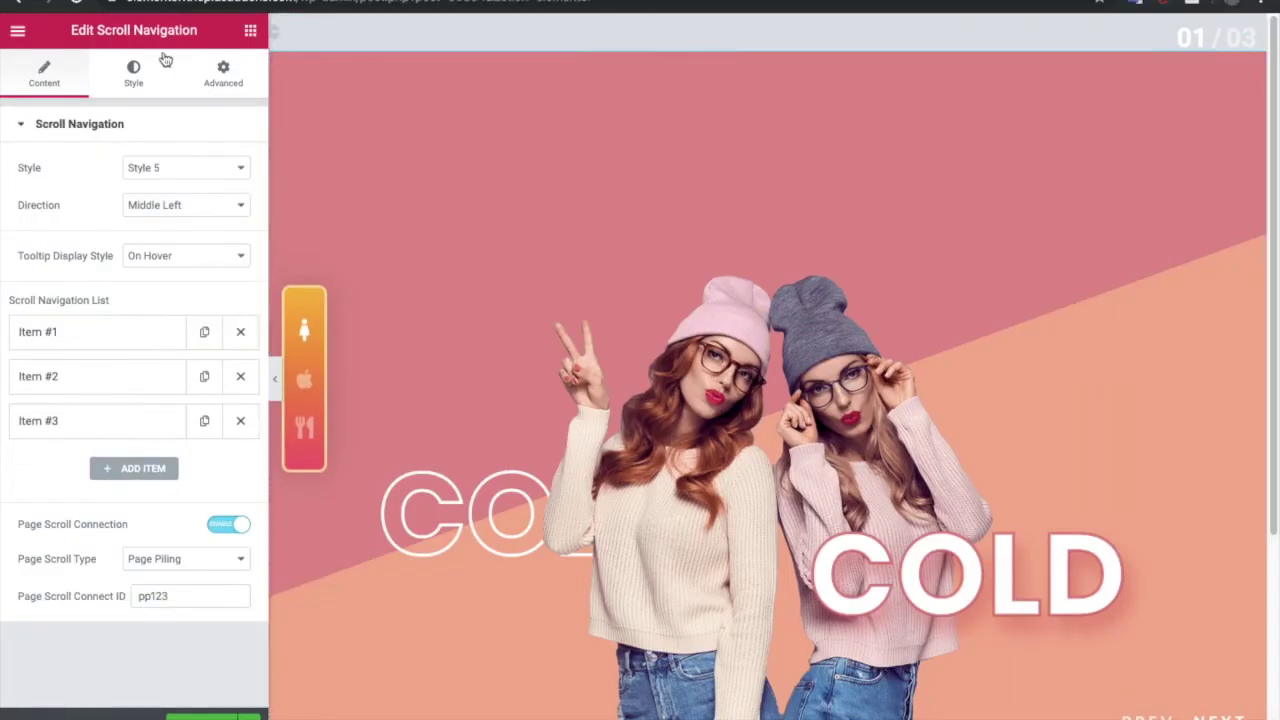
- Search widgets for 'scroll' and drop Scroll Navigation at the page top, confirming connect ID pp123
drag(96, 30, 238, 37)
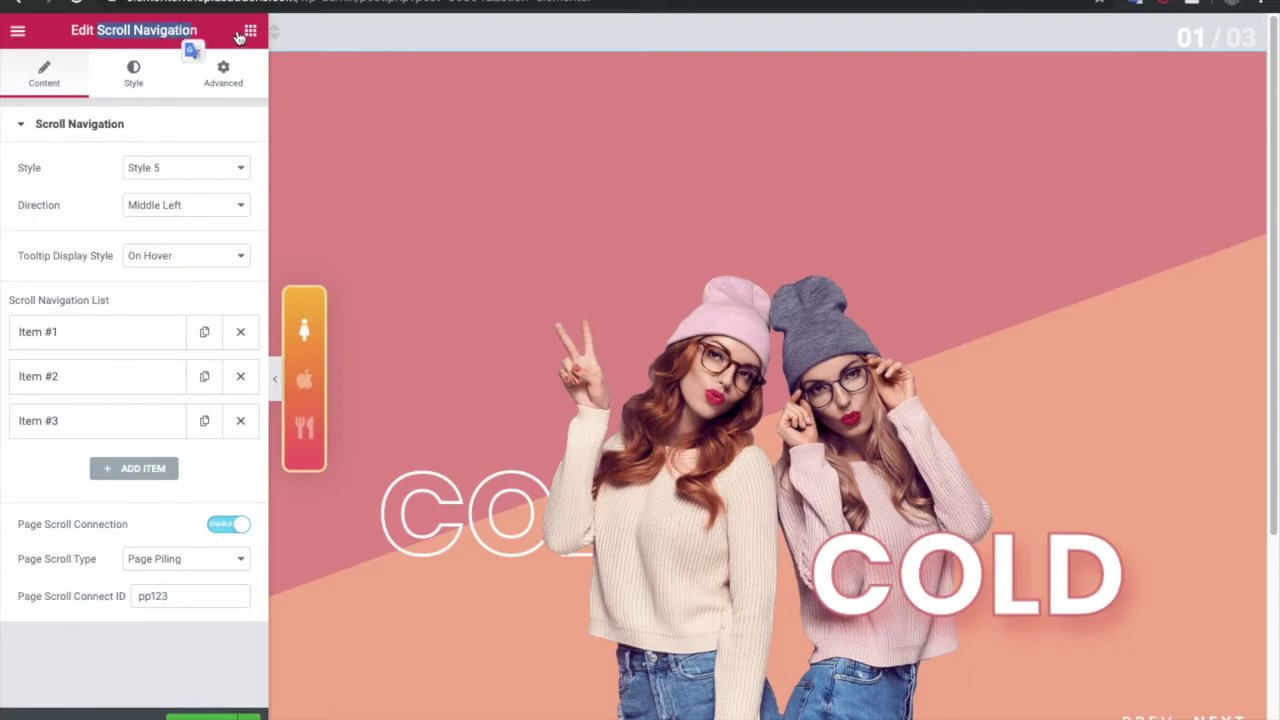
click(251, 31)
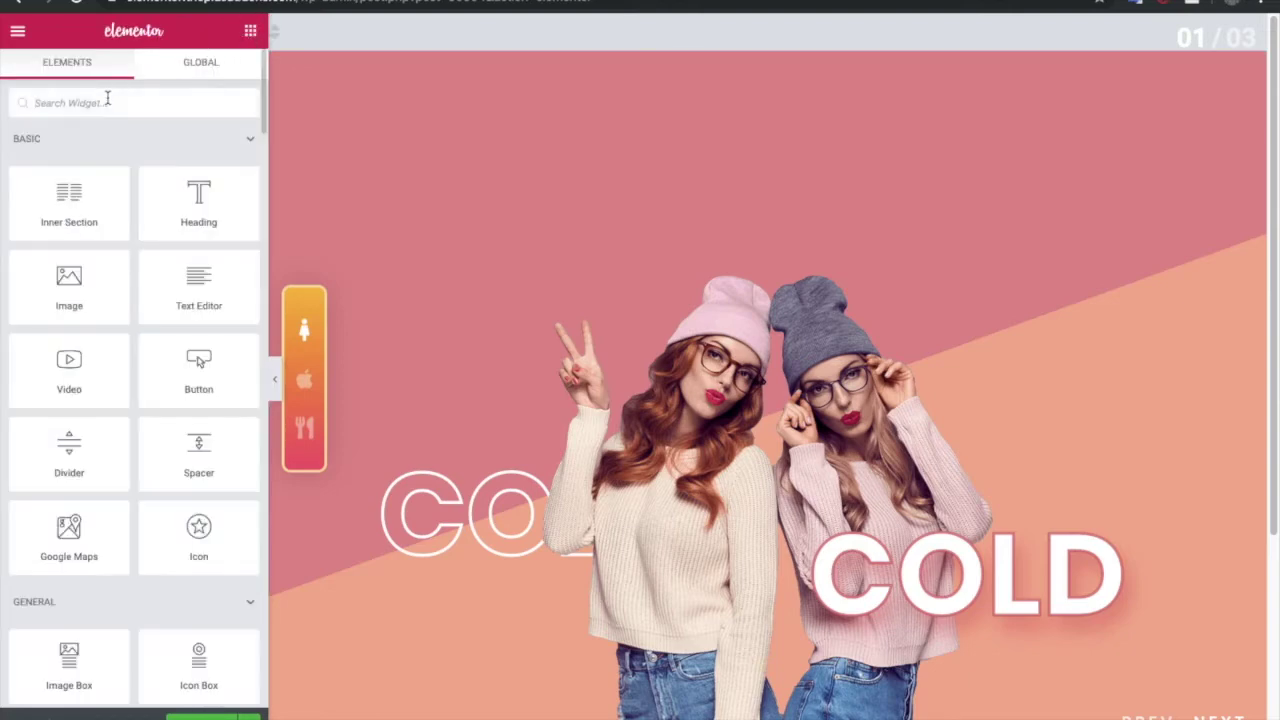
click(107, 102)
text(scroll)
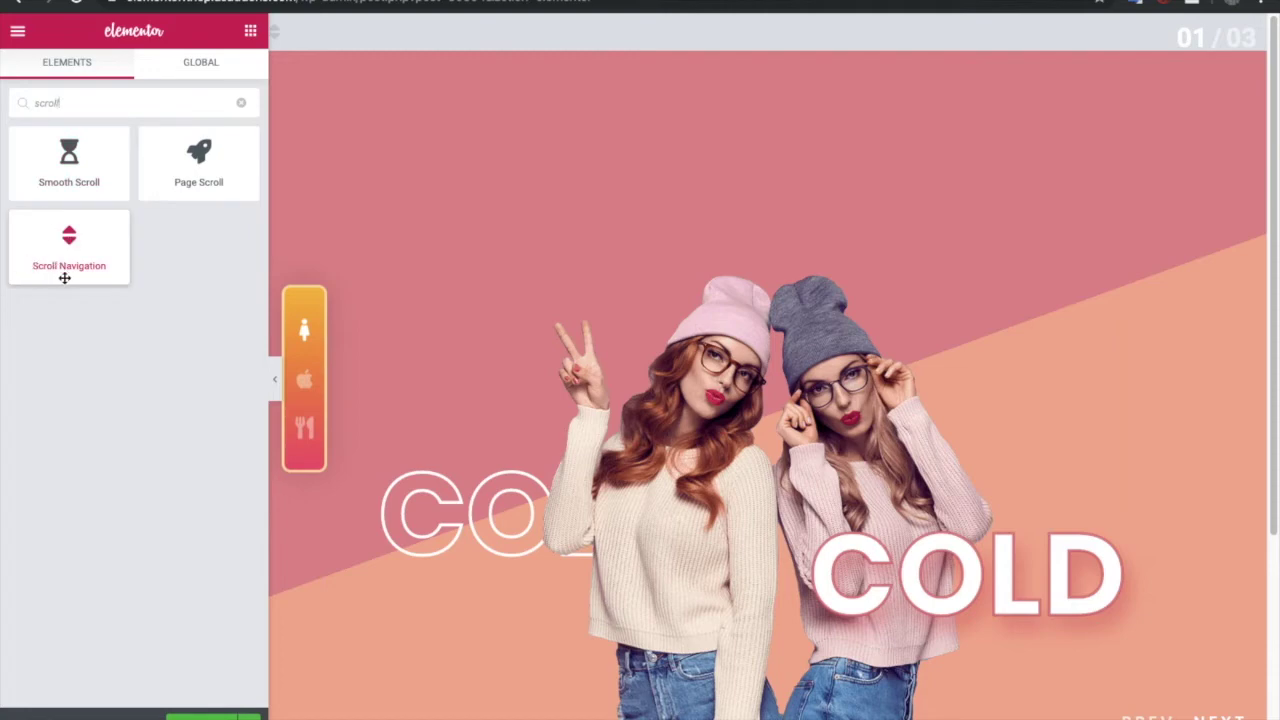
drag(125, 277, 350, 55)
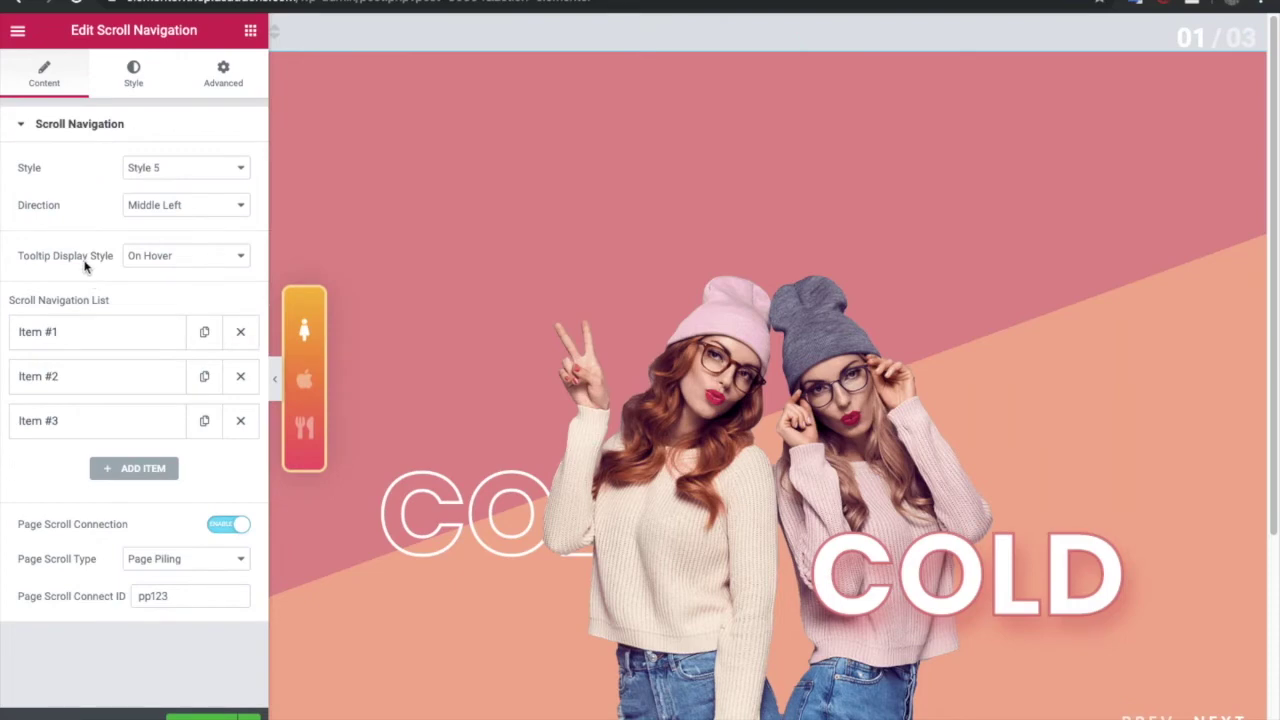
double_click(181, 601)
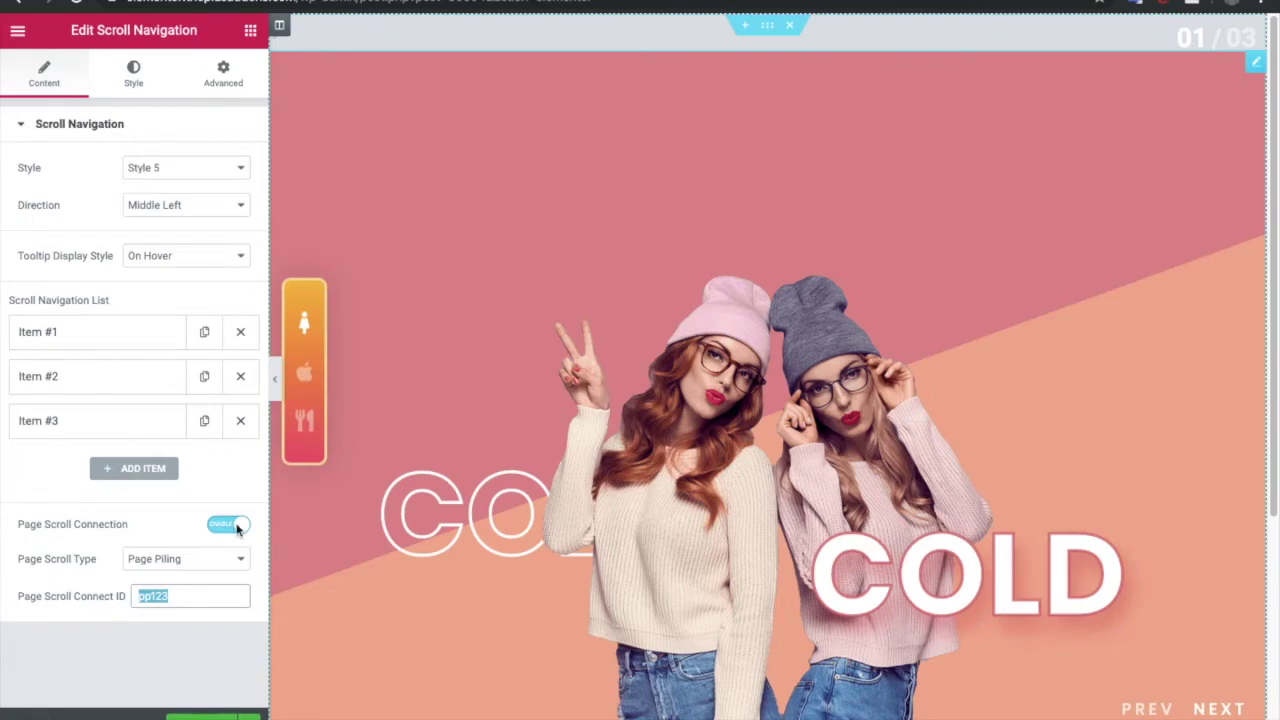
click(424, 237)
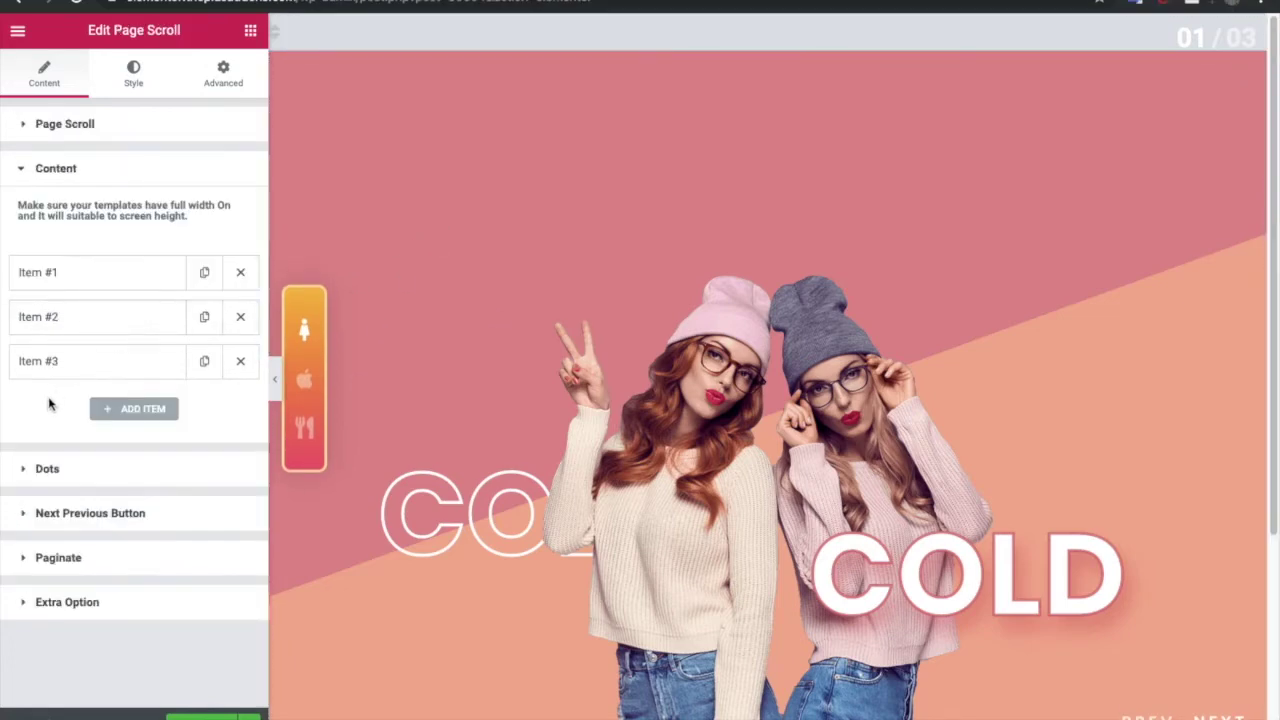
- Look through the Page Scroll's Page Piling option and slide item settings
click(76, 601)
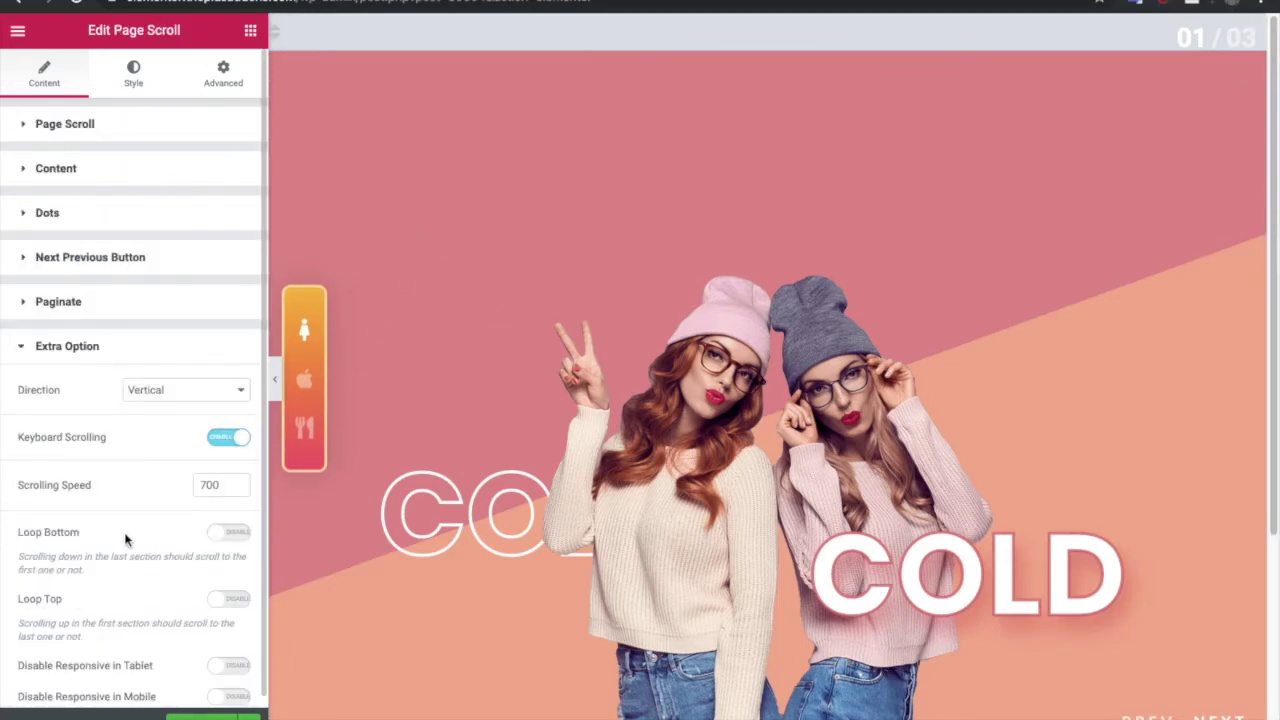
scroll(166, 497, down, 1)
scroll(120, 357, up, 1)
click(94, 171)
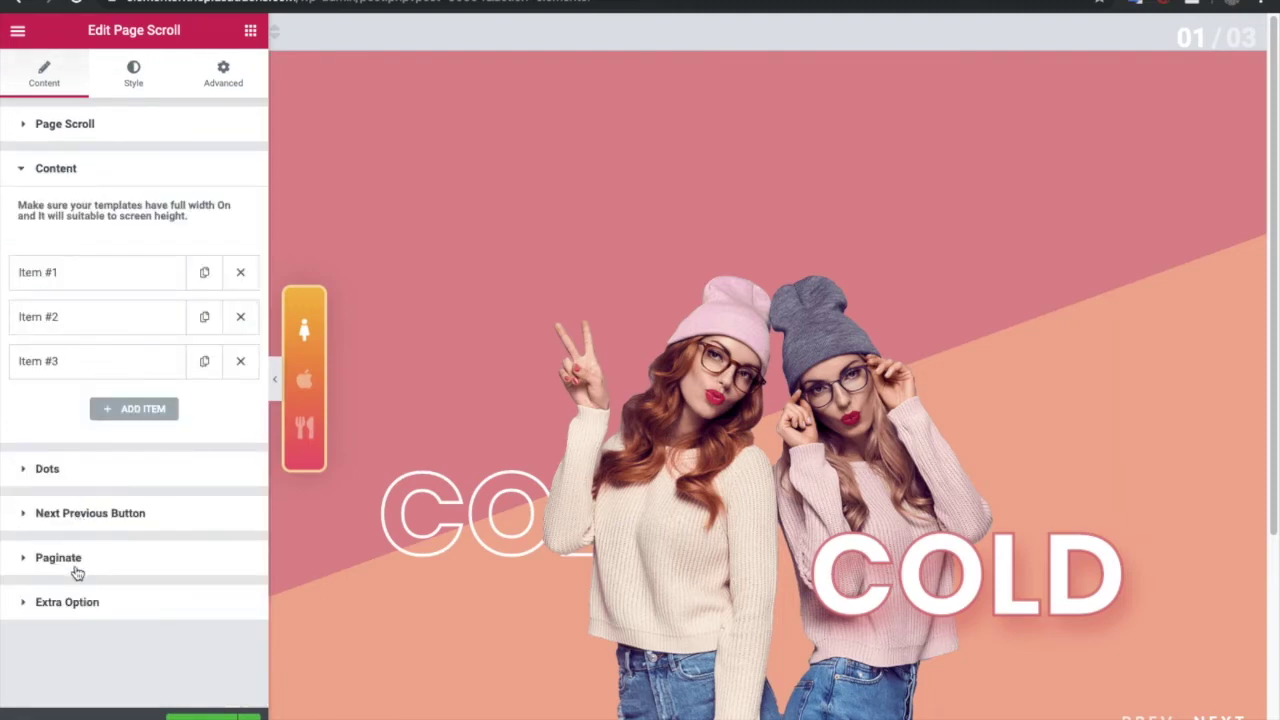
click(115, 121)
click(110, 228)
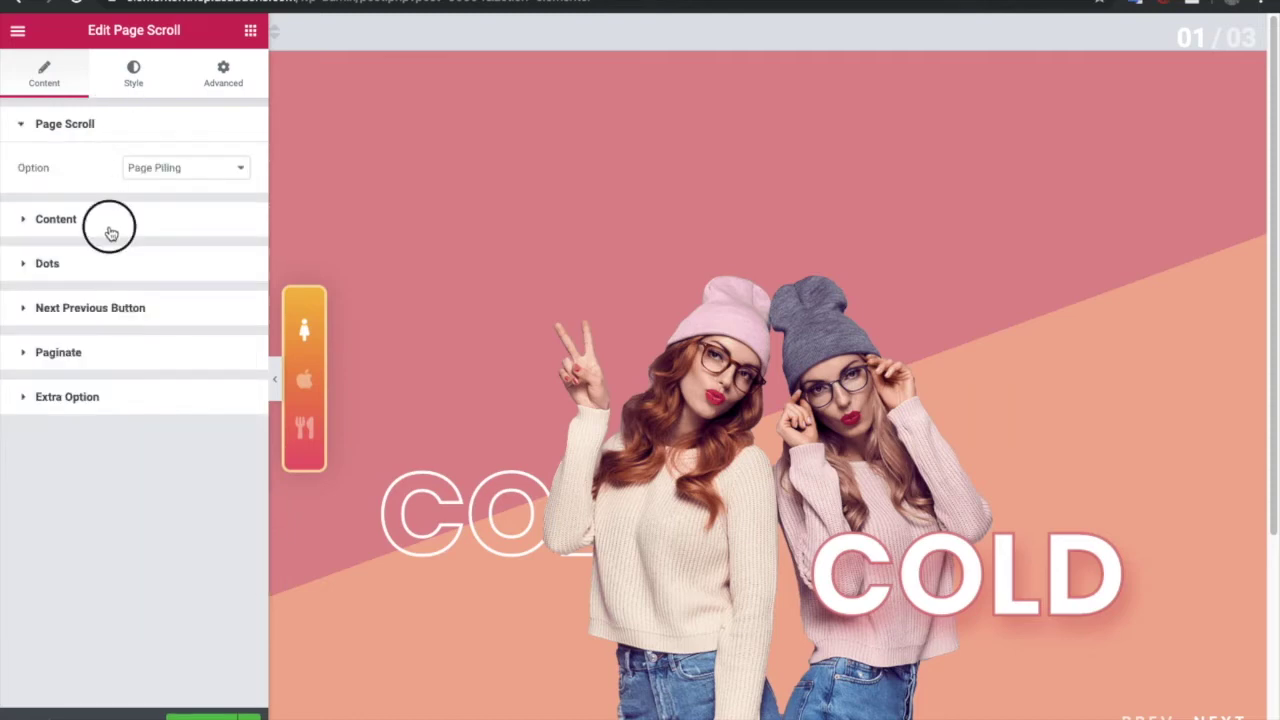
click(92, 274)
click(92, 274)
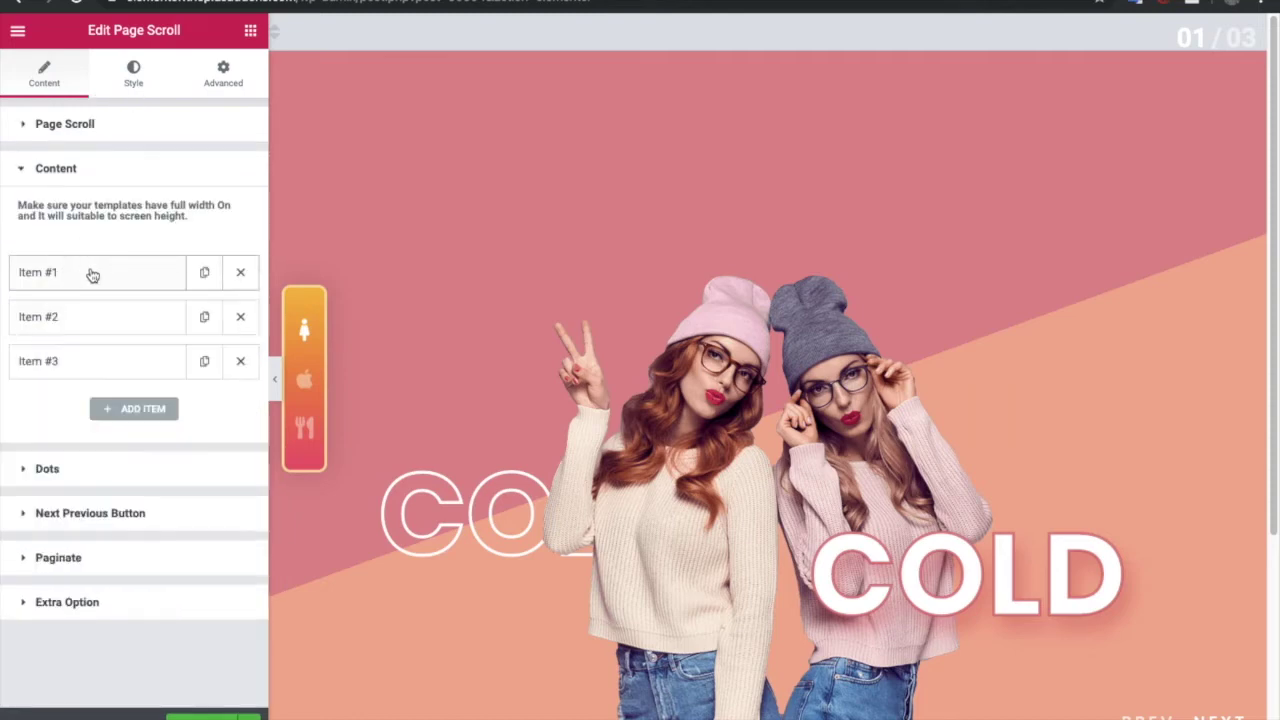
- In Dots, leave dots off and keep Scroll Navigation Connection enabled with connect ID pp123
click(94, 472)
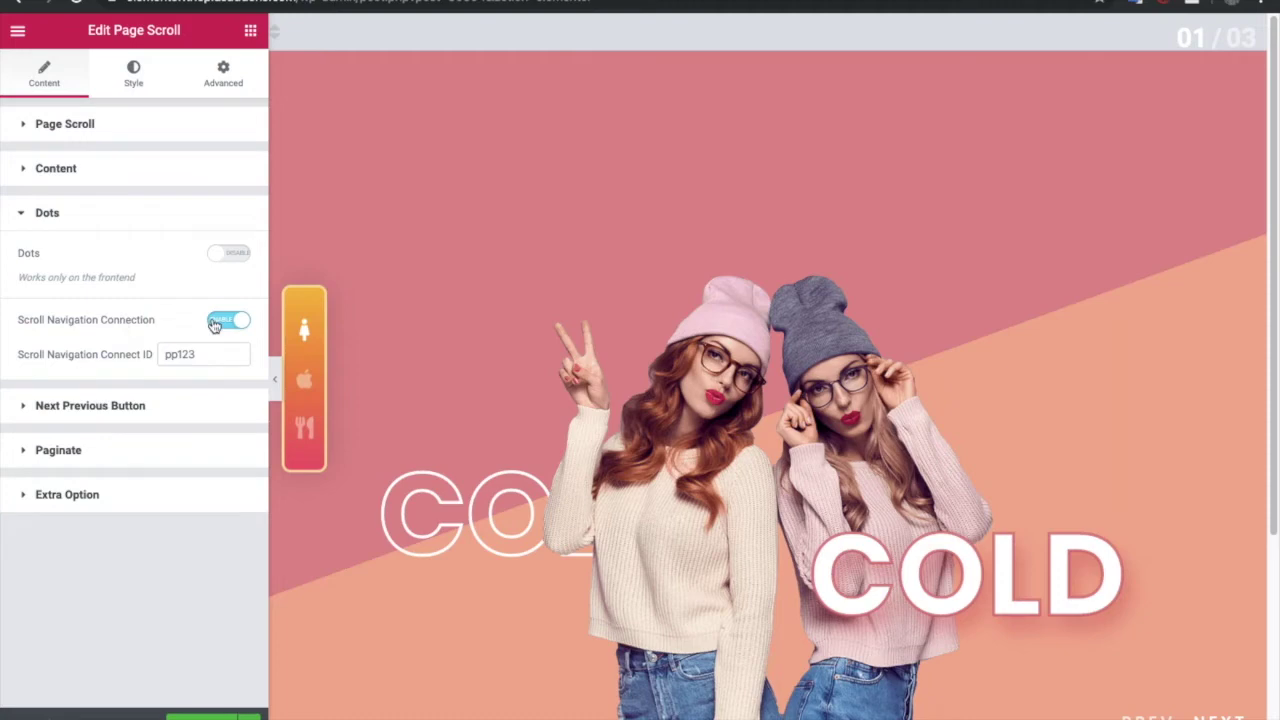
double_click(191, 353)
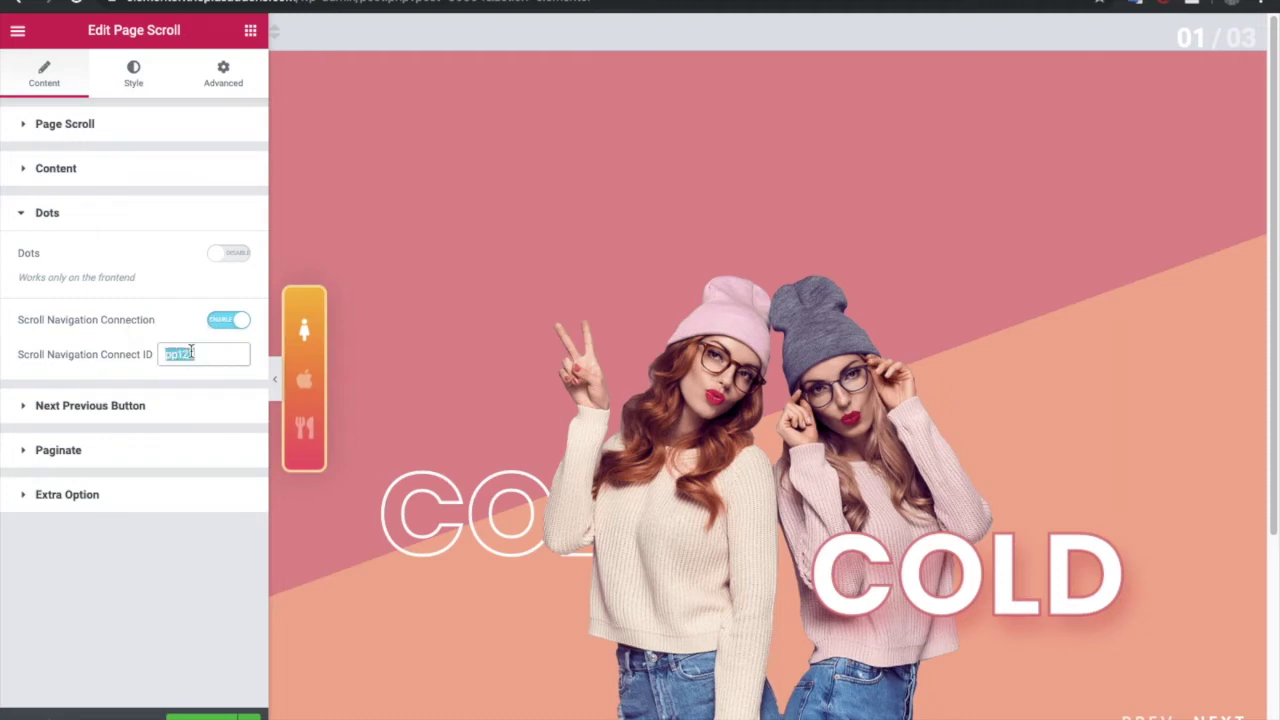
click(215, 327)
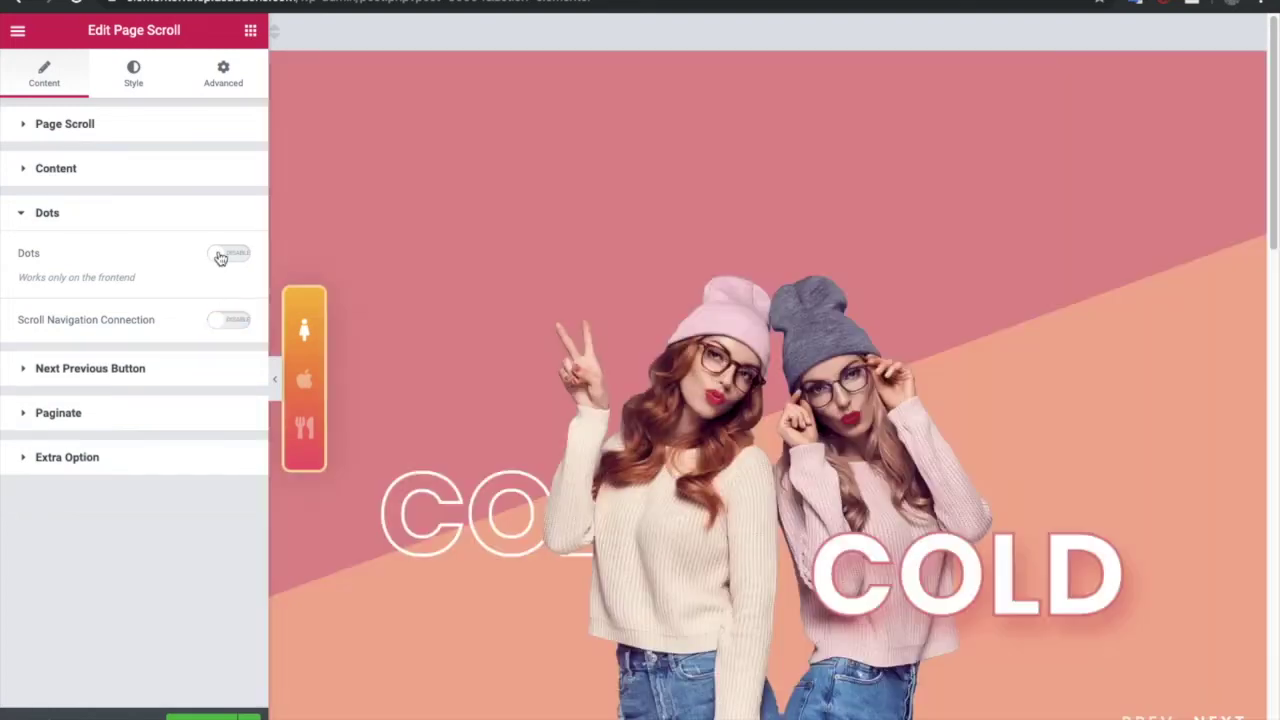
click(220, 256)
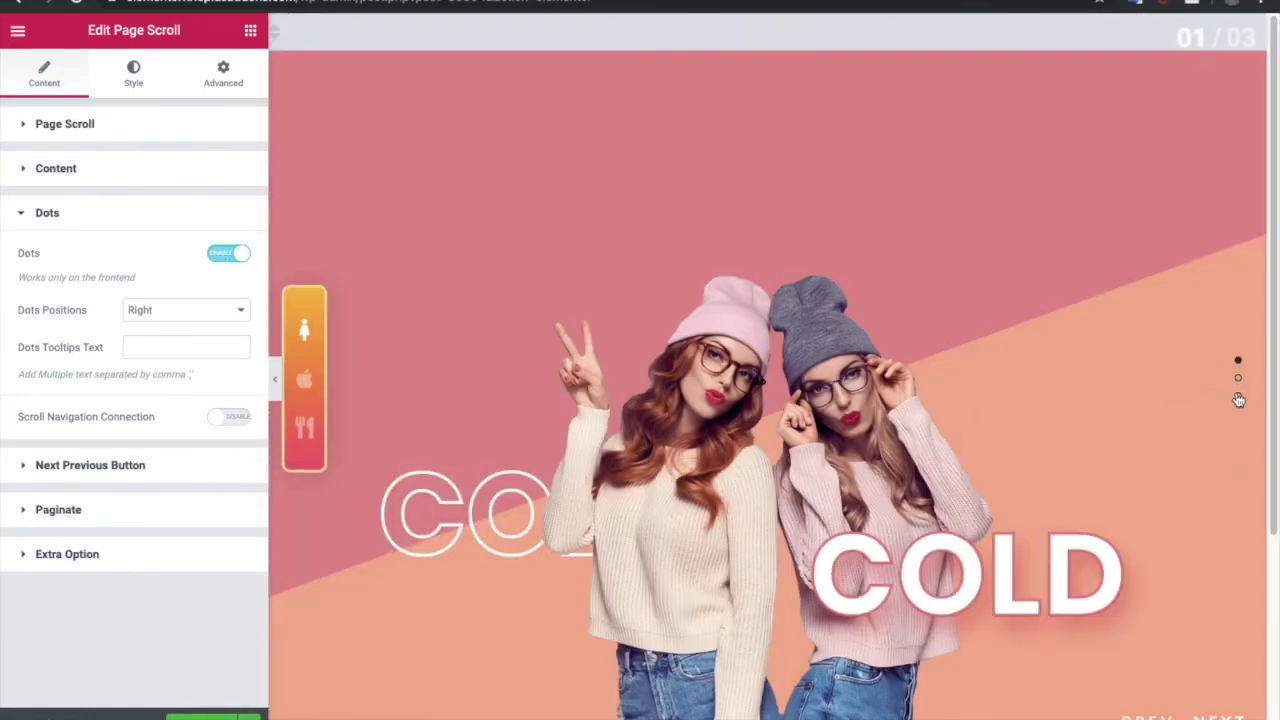
click(229, 253)
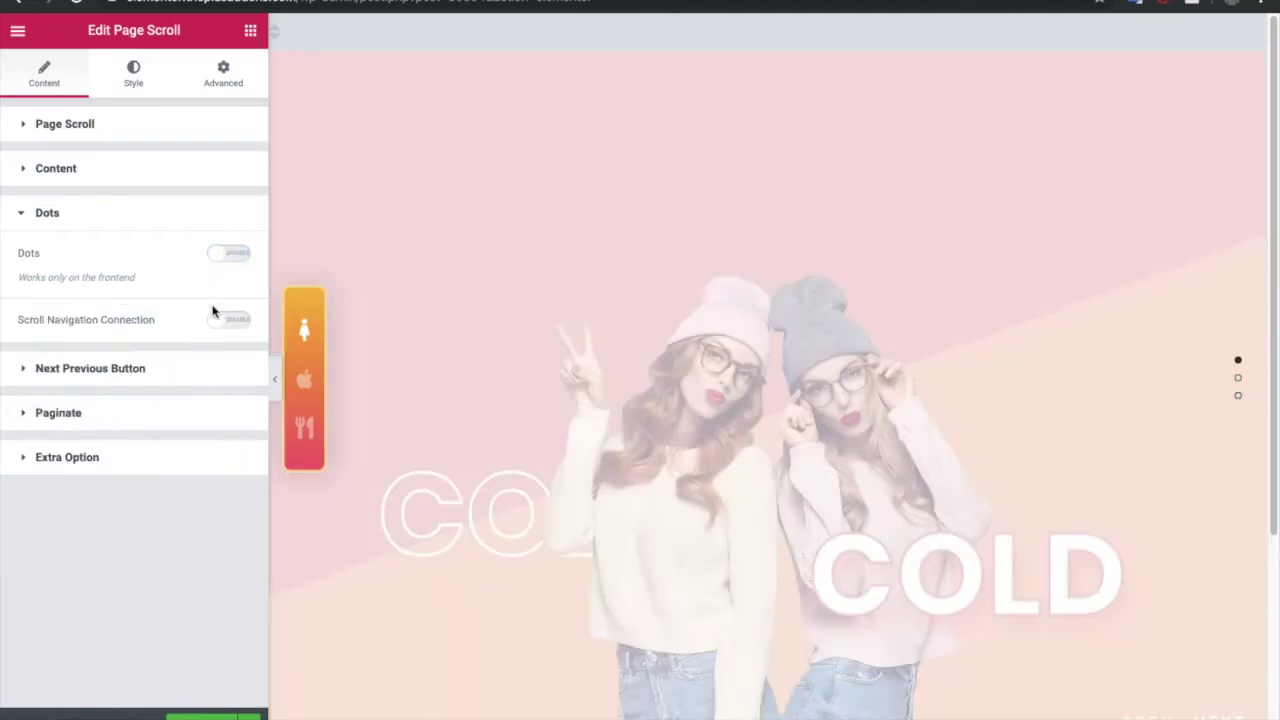
click(229, 322)
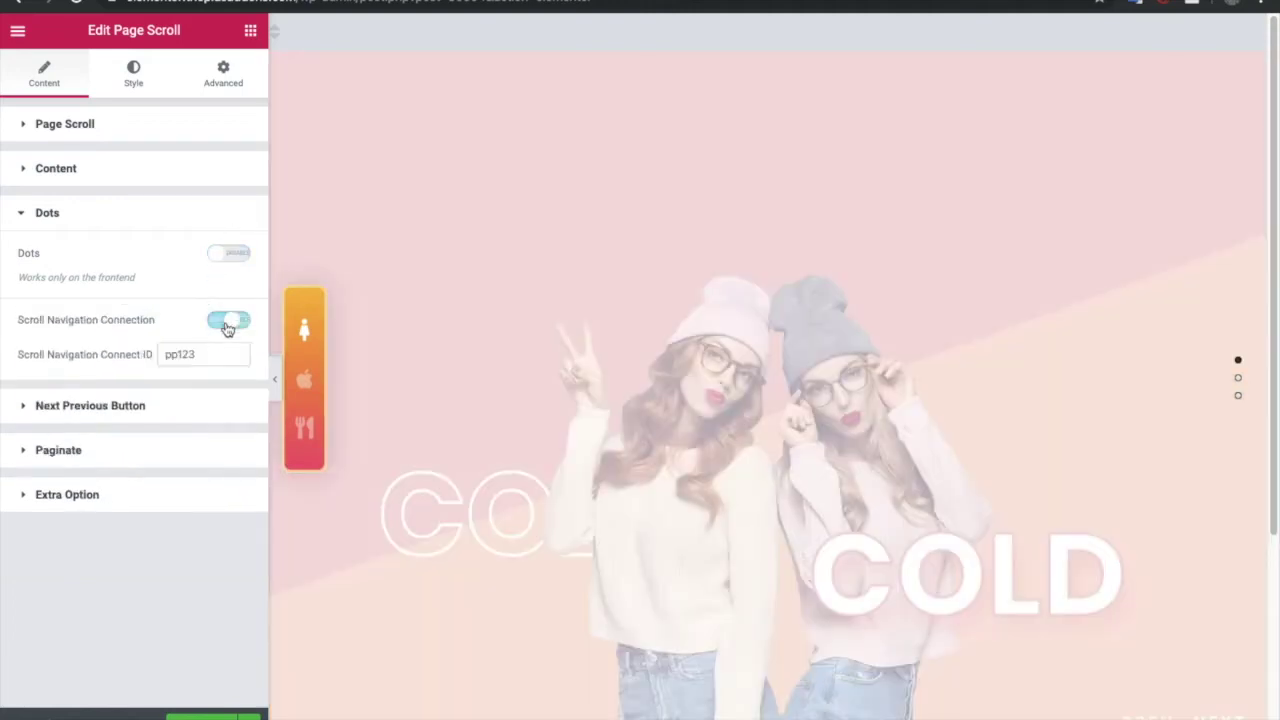
double_click(179, 354)
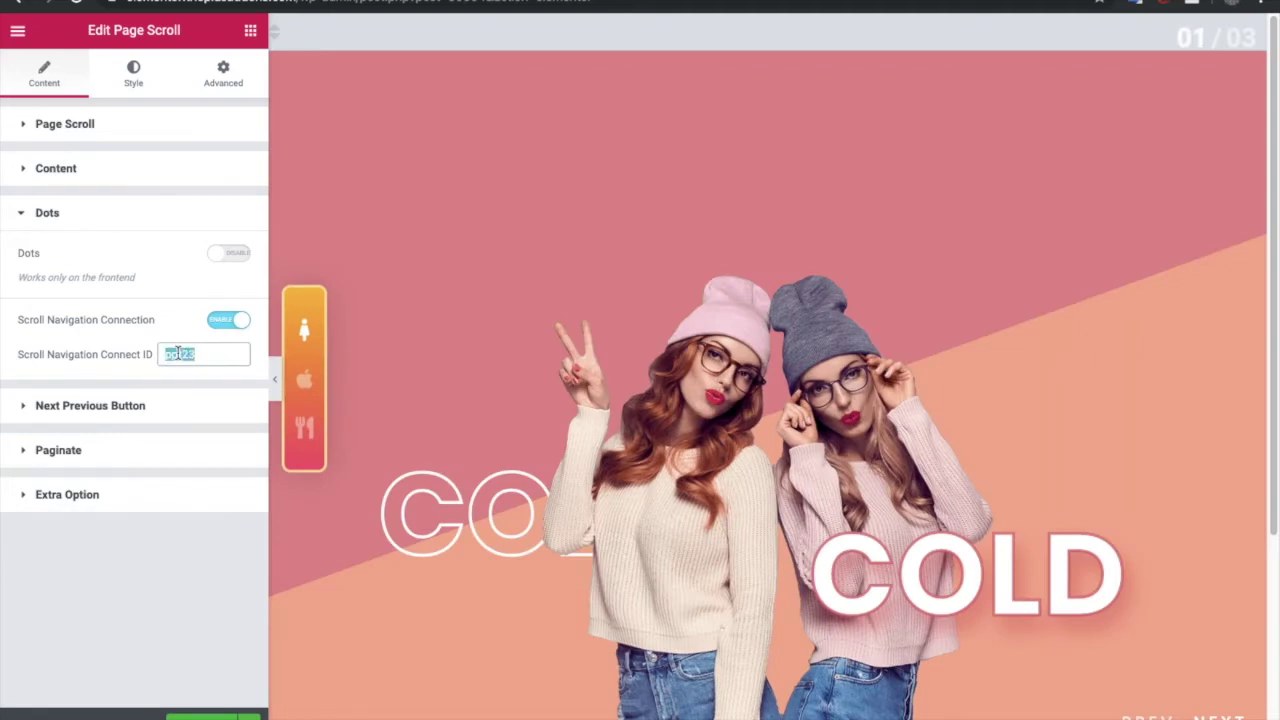
click(337, 32)
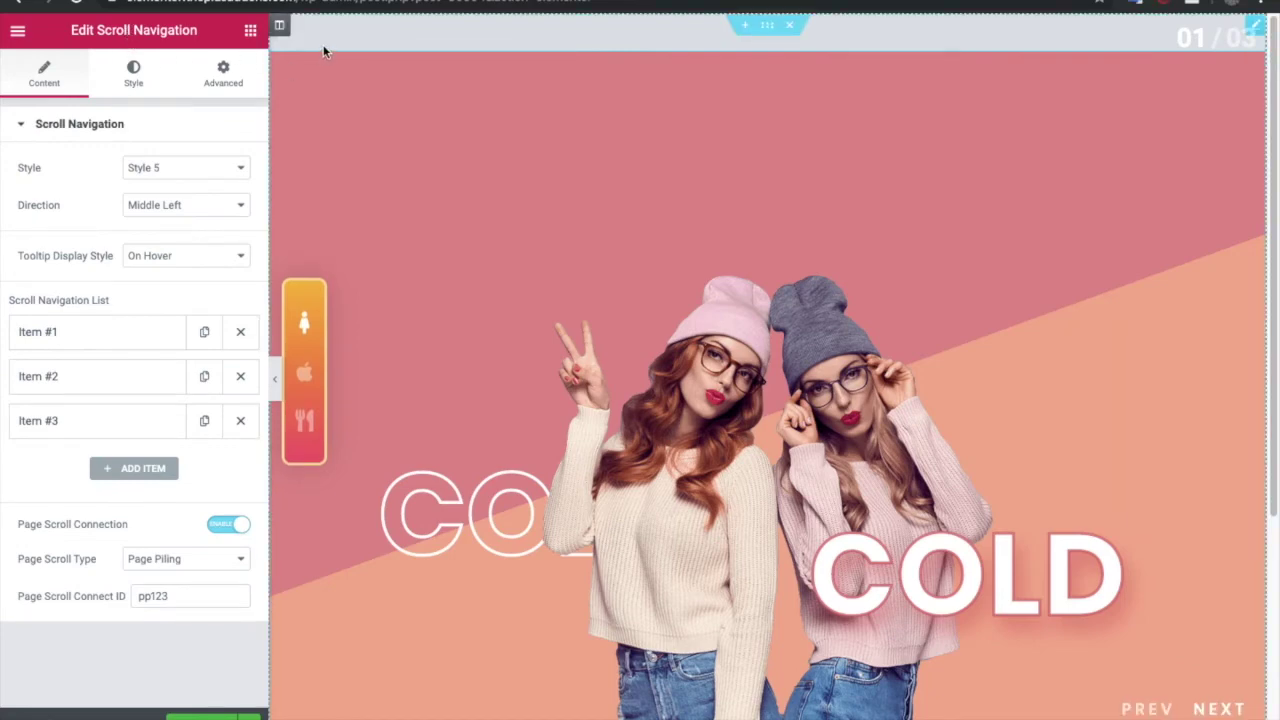
- Check the Scroll Navigation items' Section IDs slide1 and slide2
click(66, 326)
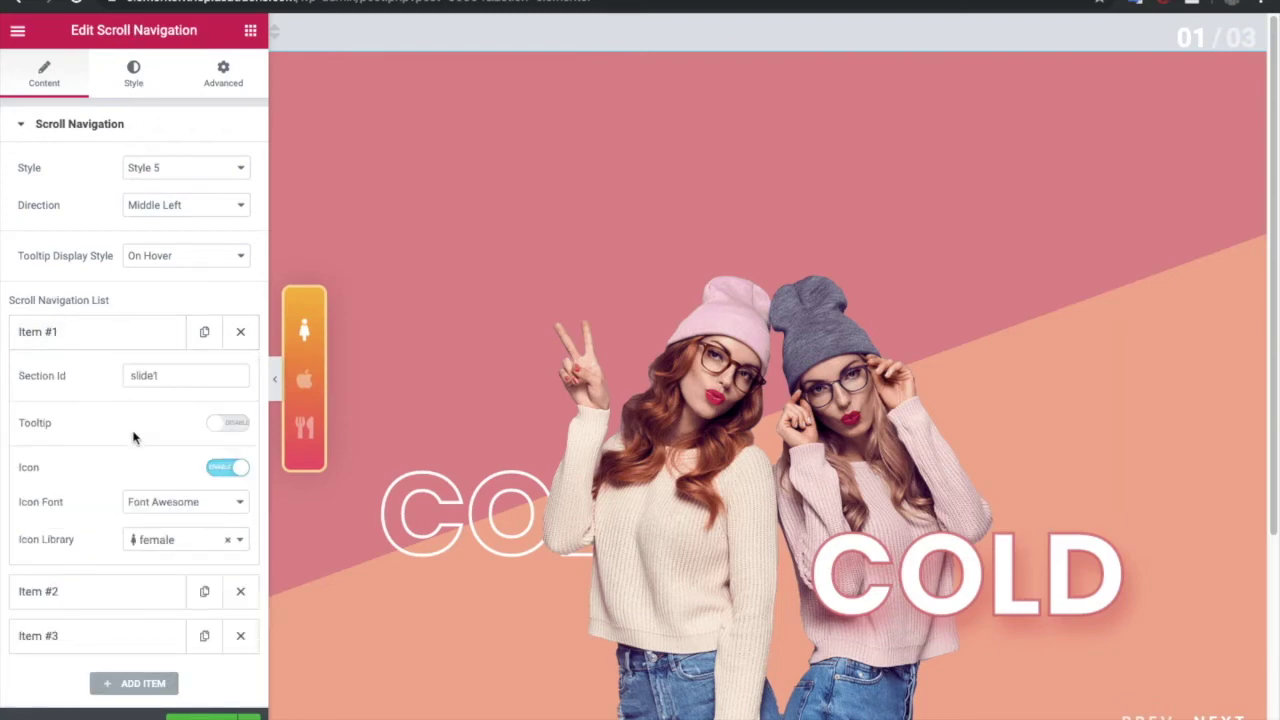
scroll(108, 465, down, 1)
scroll(80, 357, down, 1)
double_click(133, 322)
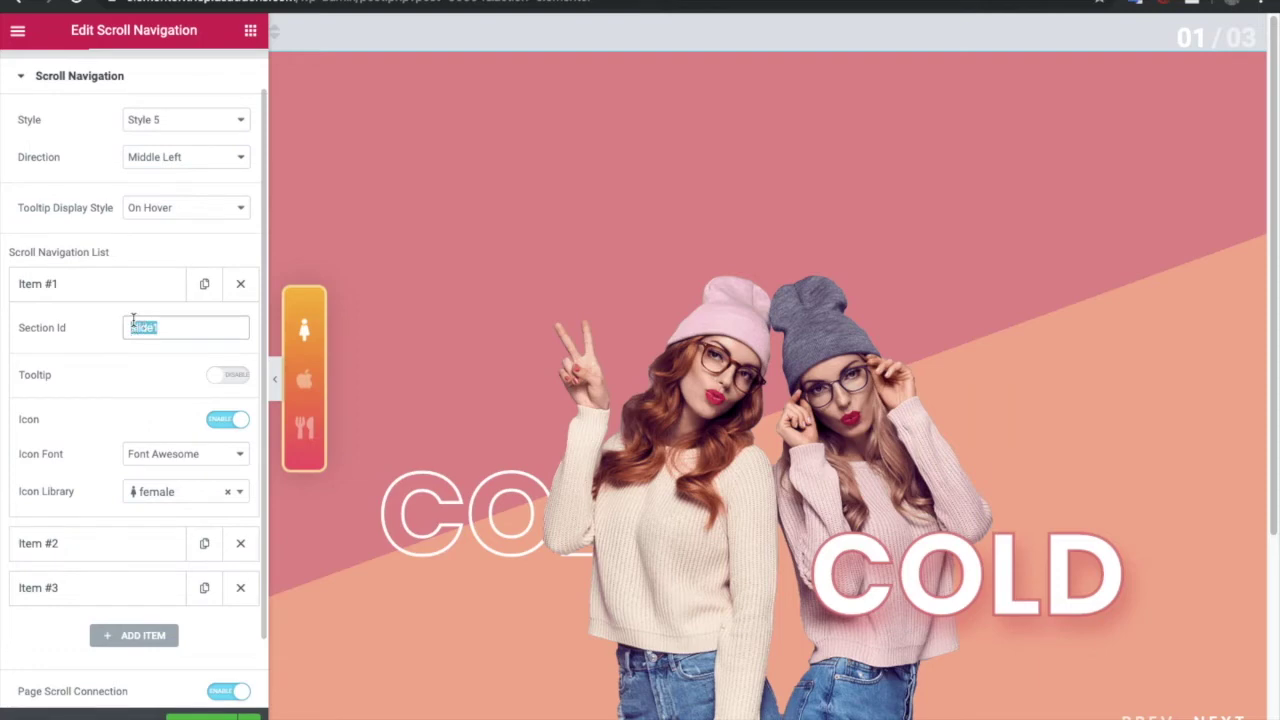
click(171, 334)
click(84, 543)
double_click(143, 368)
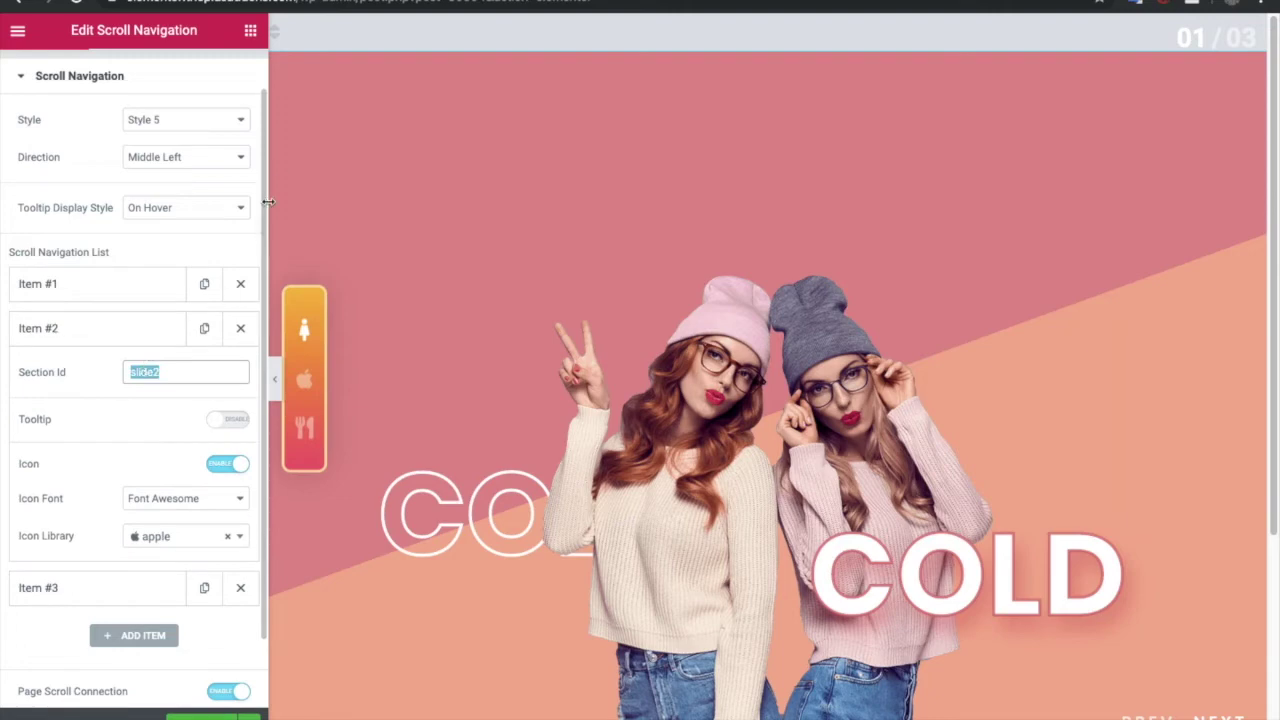
click(115, 299)
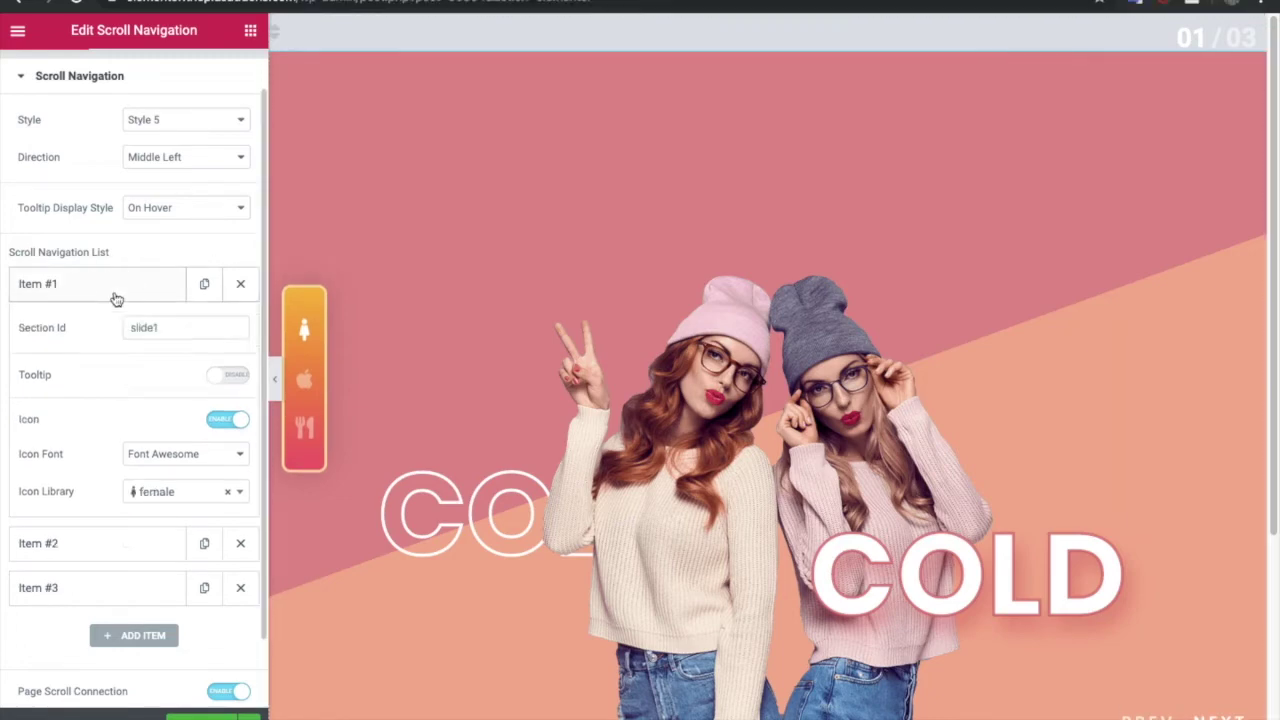
- Compare them with the Page Scroll slide IDs slide1, slide2 and slide3
click(395, 92)
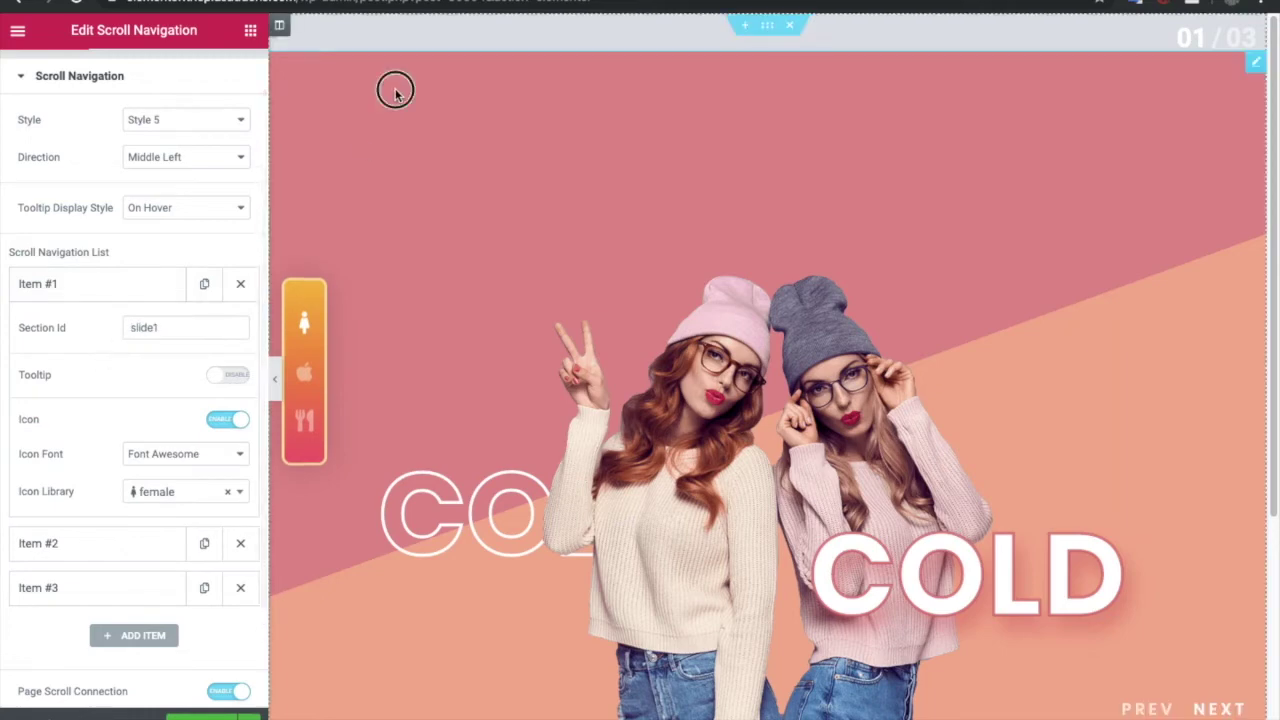
click(91, 165)
click(82, 276)
double_click(143, 374)
click(120, 423)
double_click(143, 418)
click(143, 484)
double_click(144, 460)
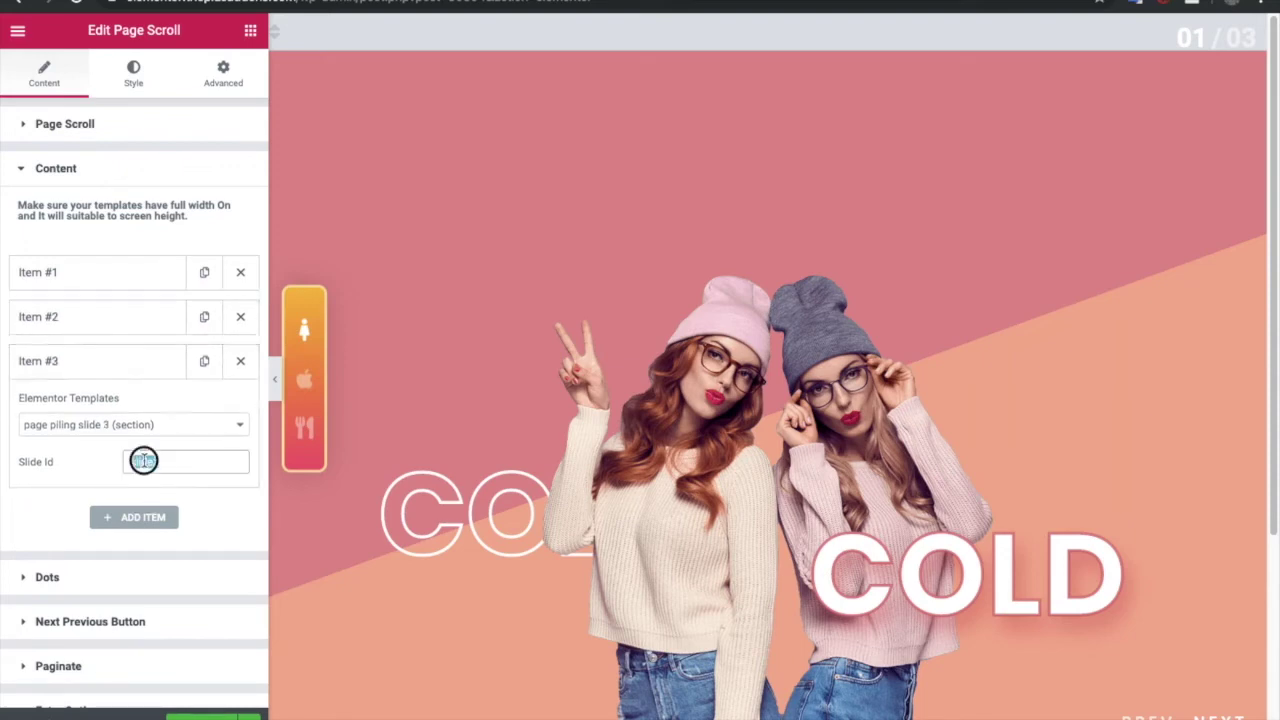
click(64, 374)
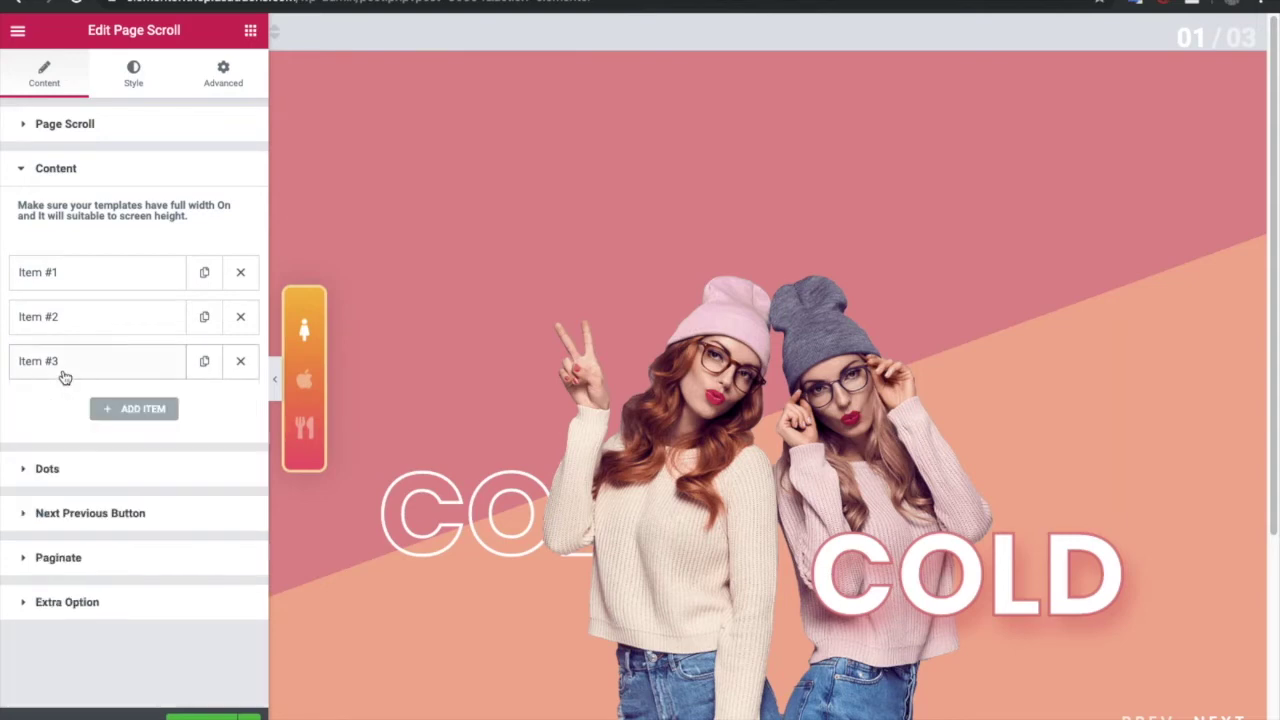
click(64, 468)
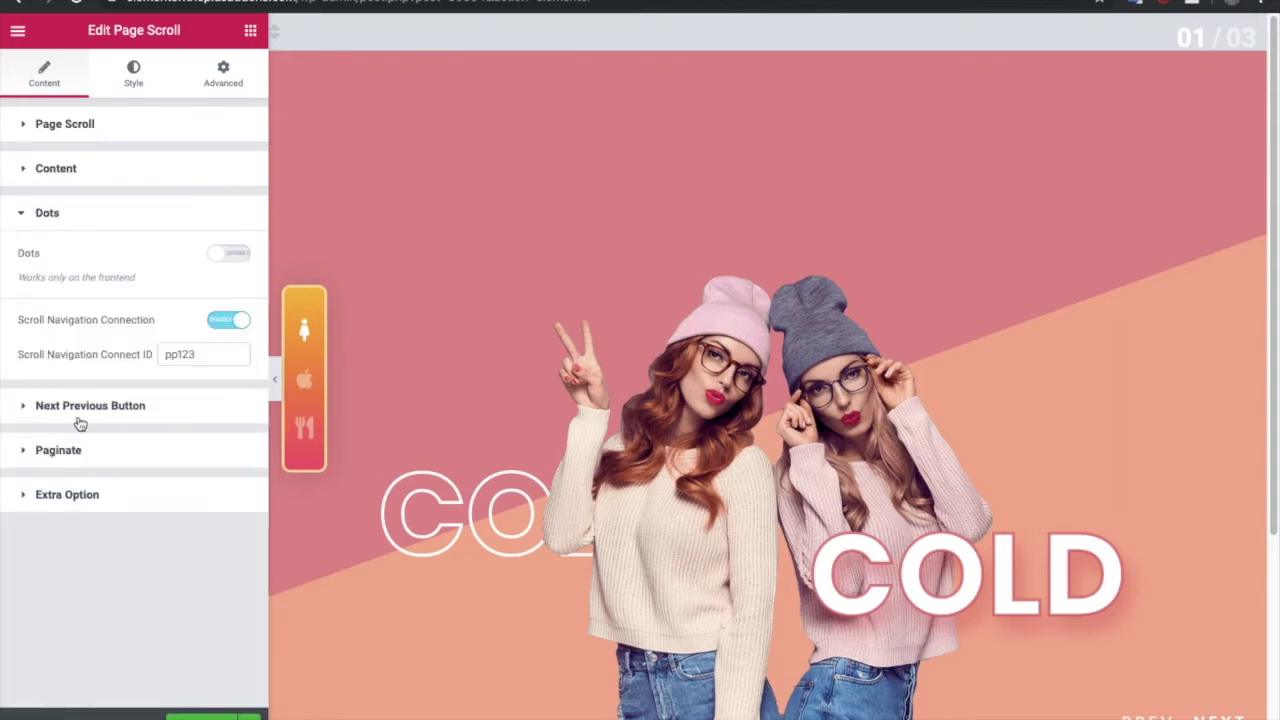
click(80, 422)
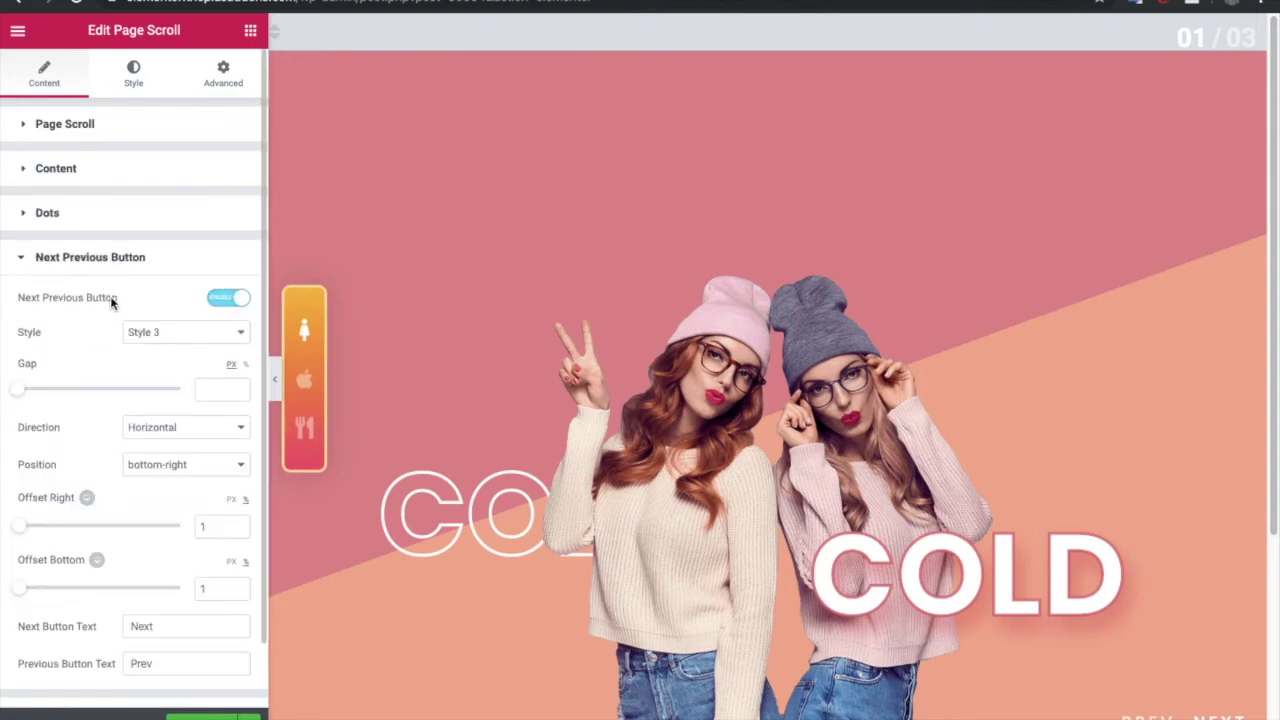
- Keep button Style 3 and set Position to right-top after trying bottom-left and left-center
scroll(108, 315, down, 1)
click(148, 277)
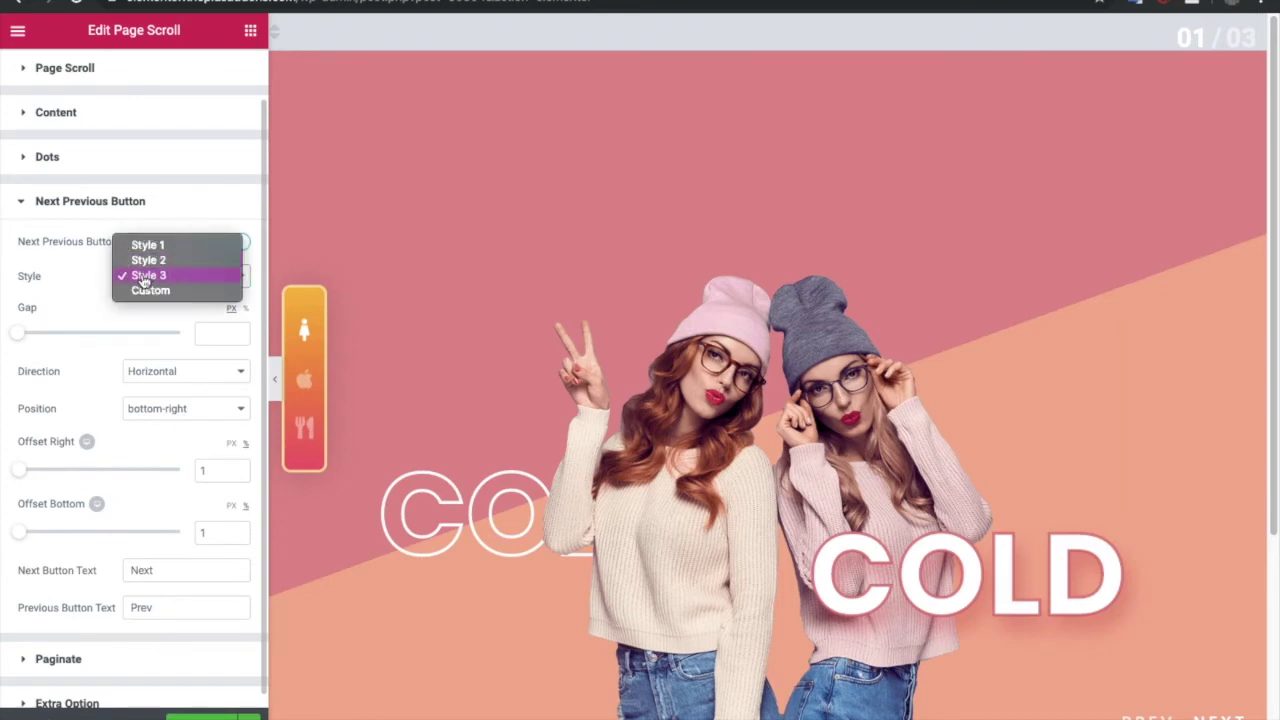
click(145, 276)
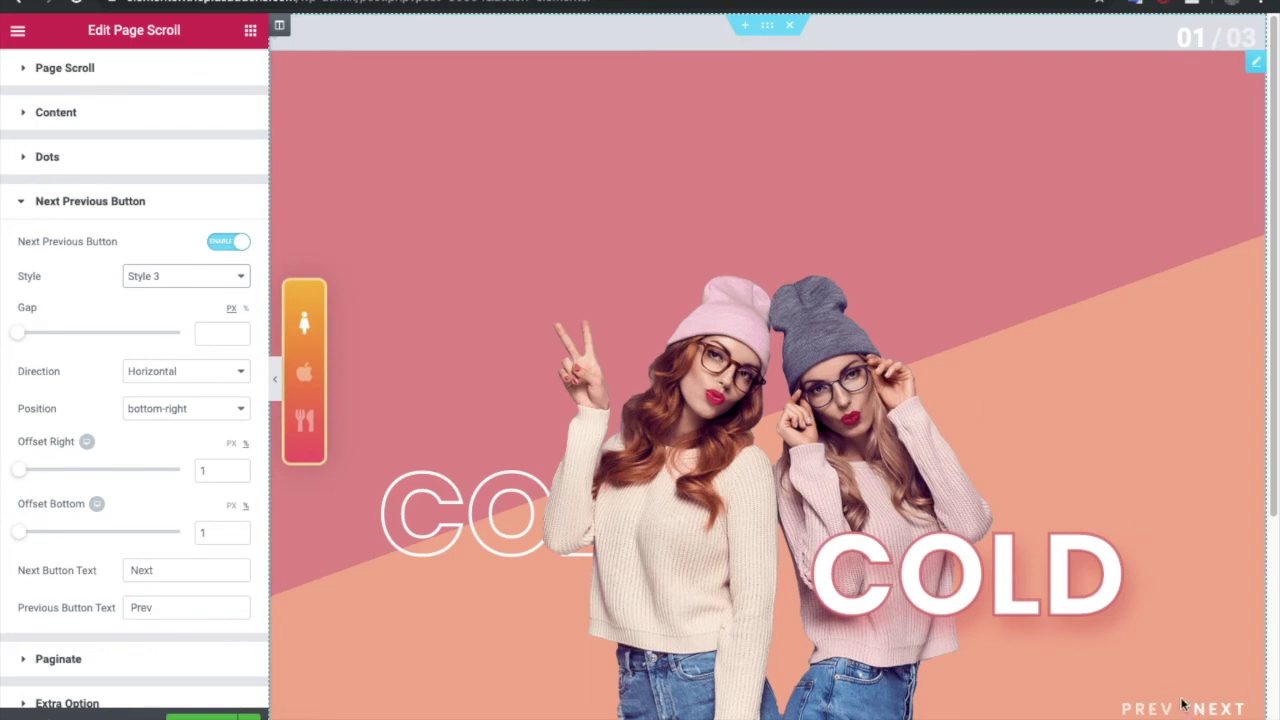
click(171, 408)
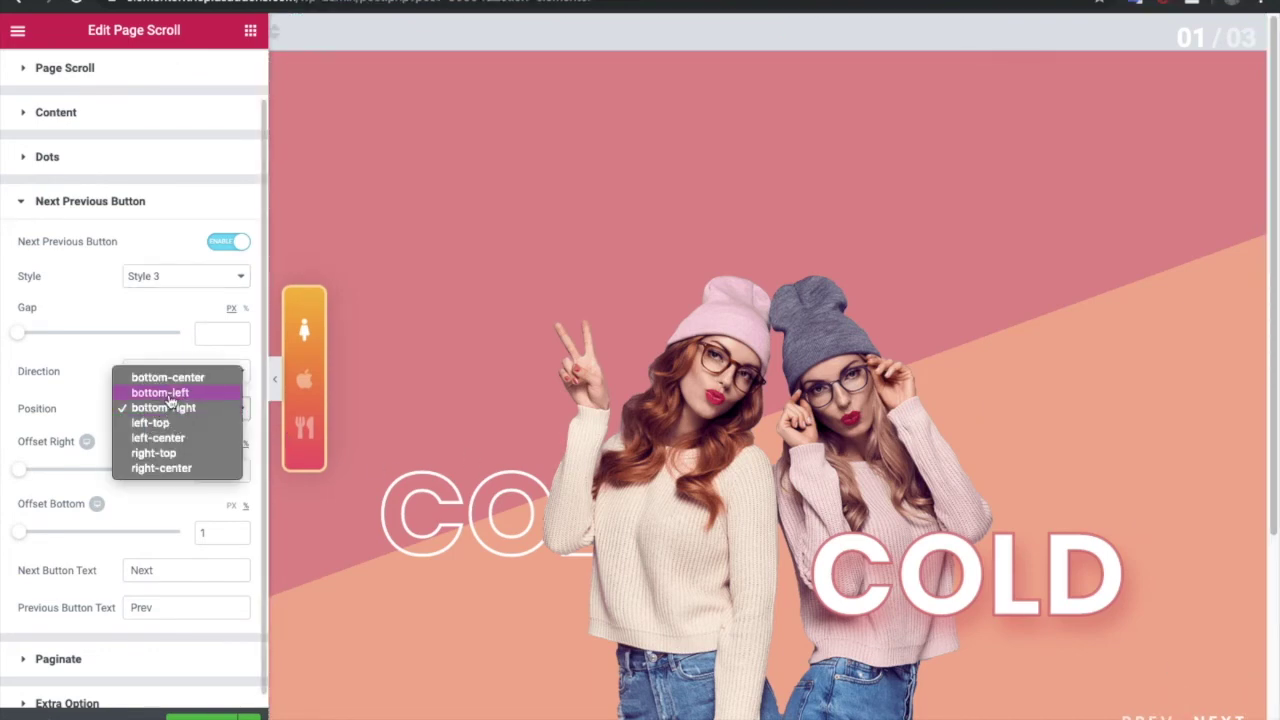
click(170, 396)
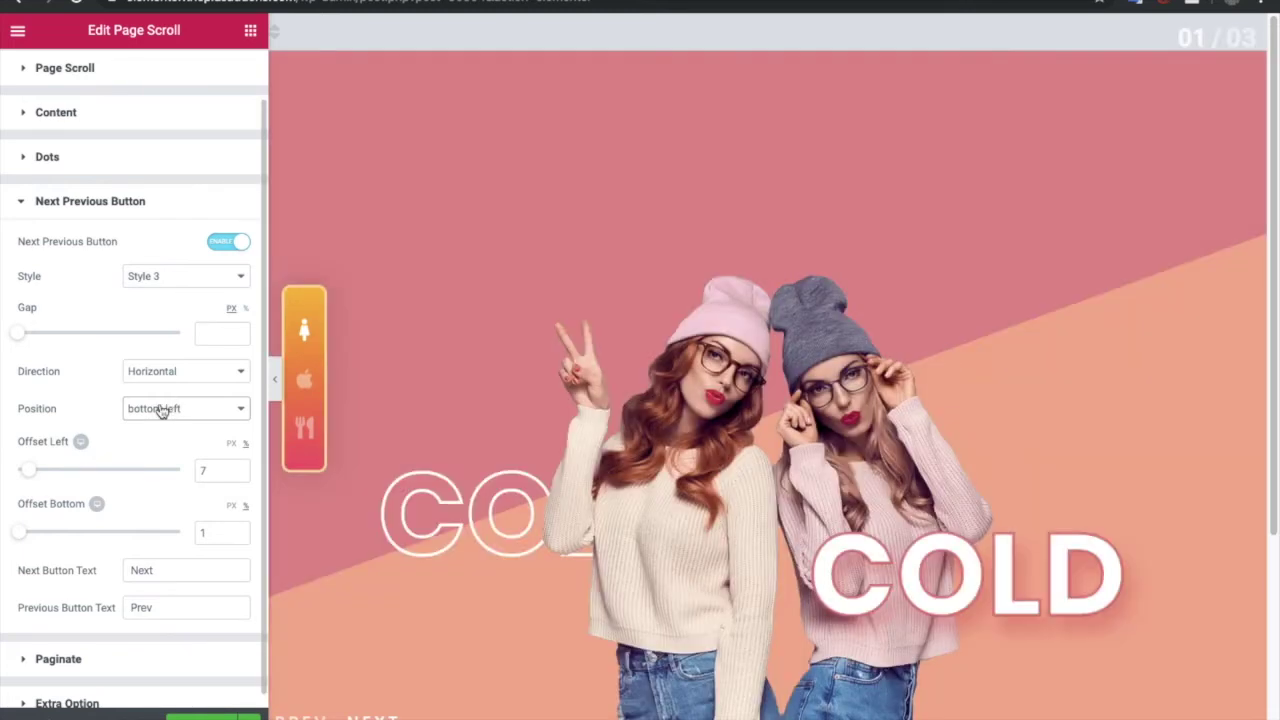
click(164, 410)
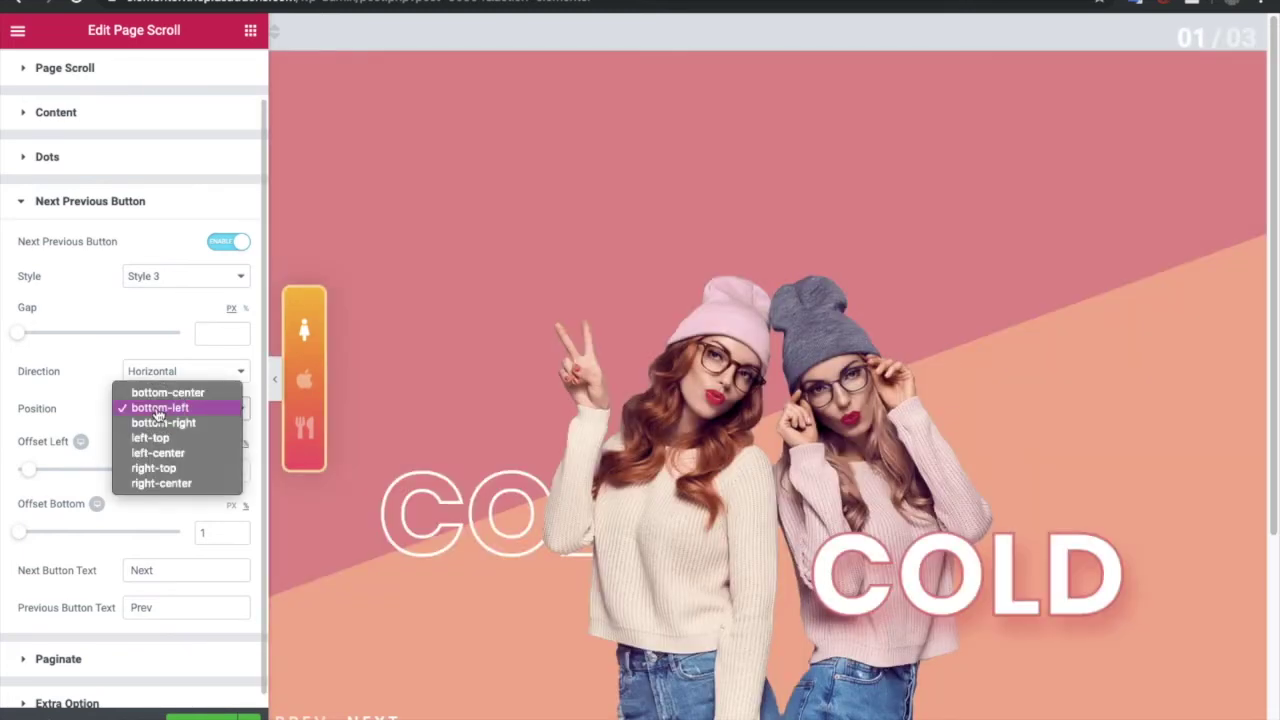
click(181, 461)
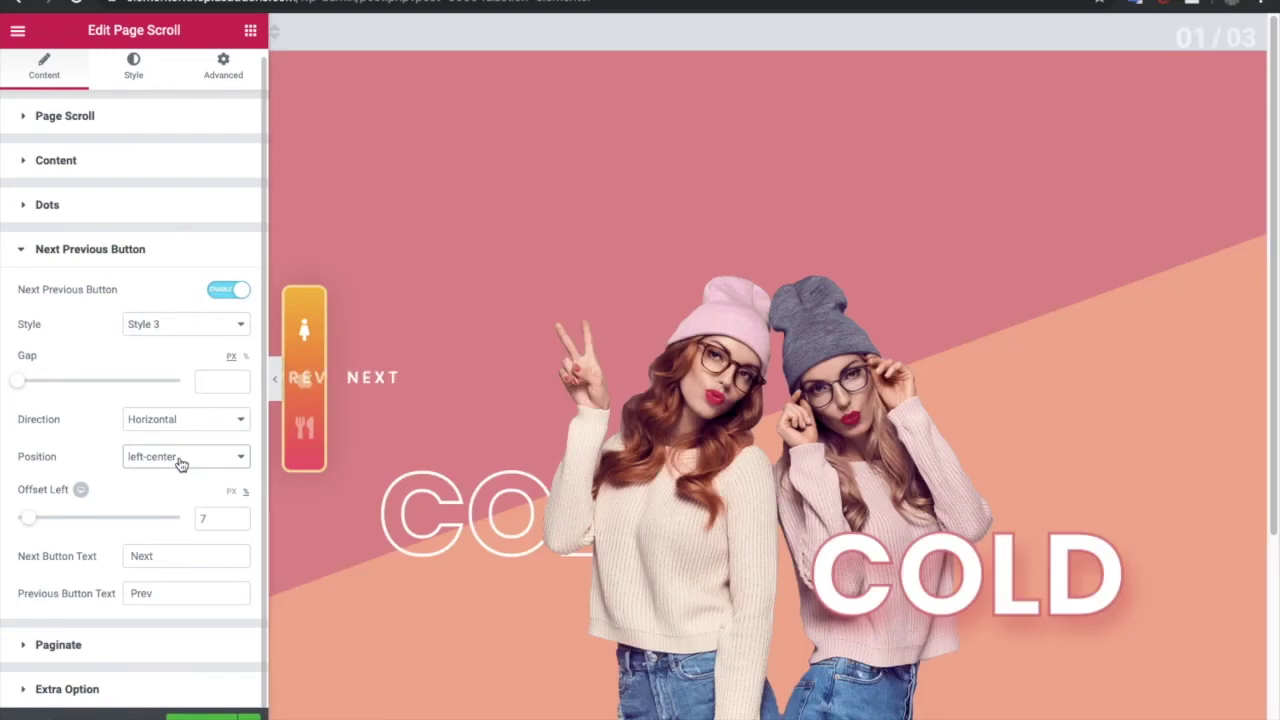
click(179, 459)
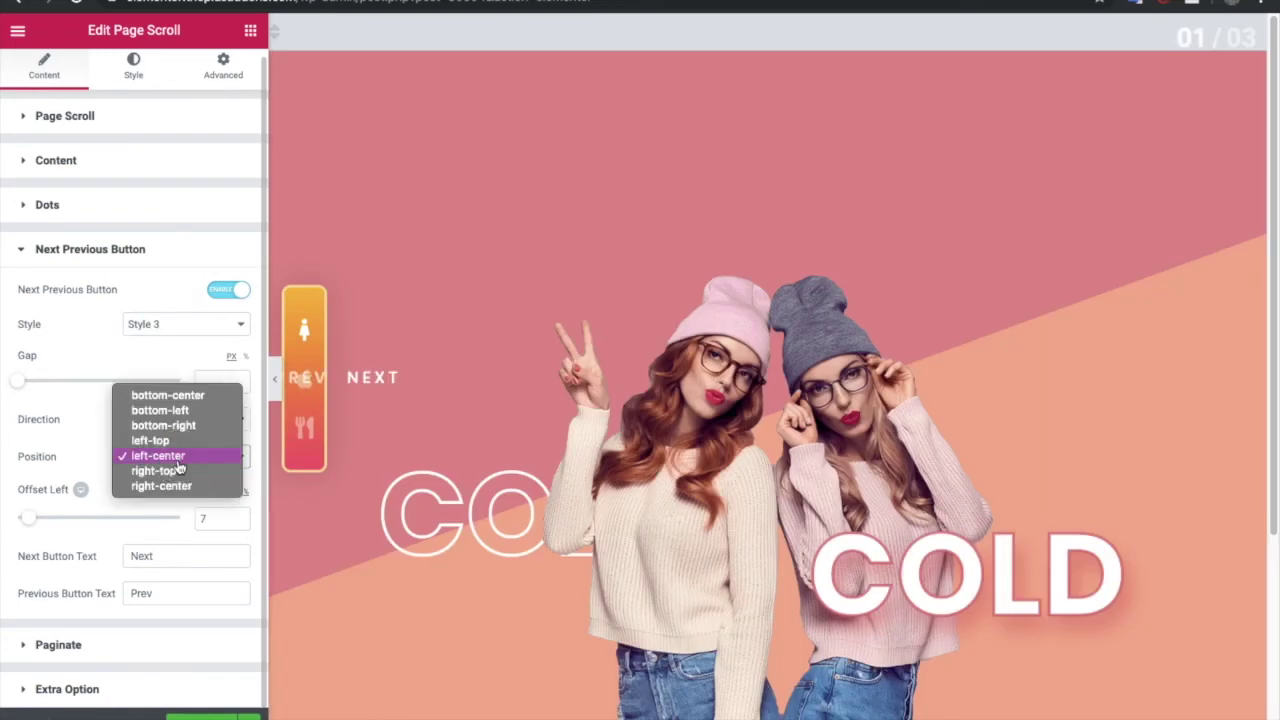
click(170, 472)
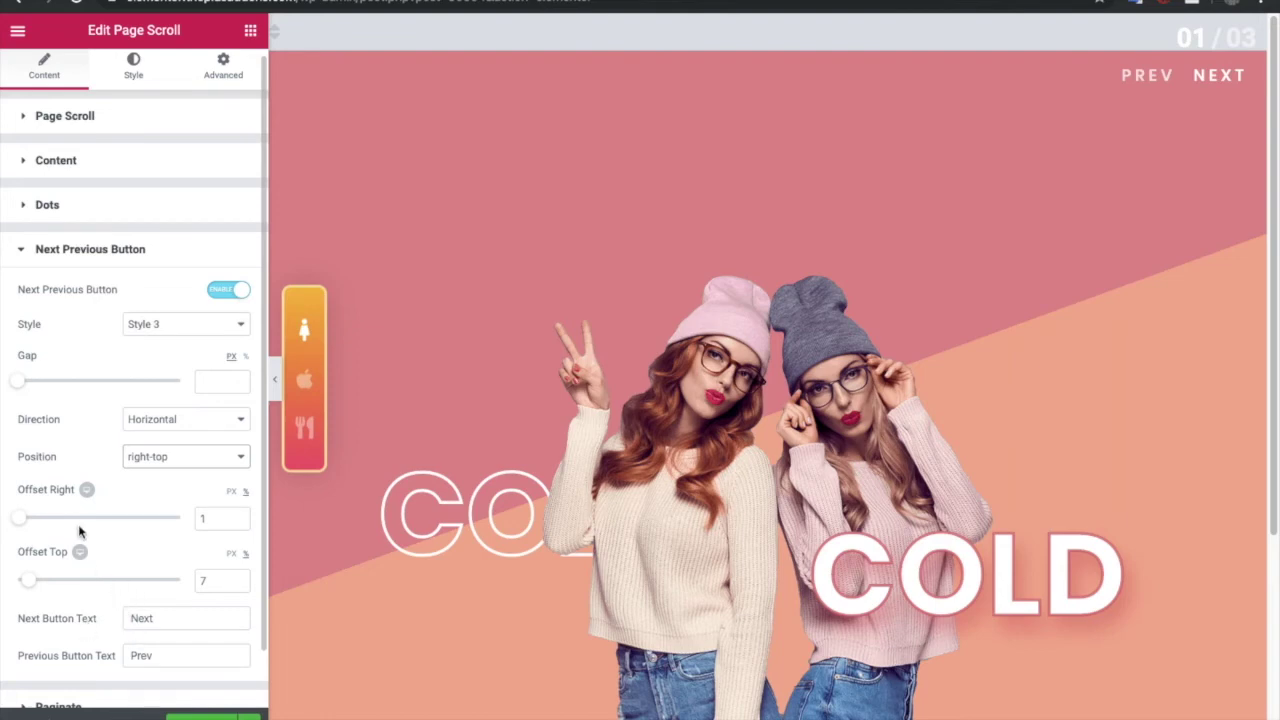
- Try Style 2 for the Prev/Next buttons, then revert to the Style 3 text look
click(140, 326)
click(146, 310)
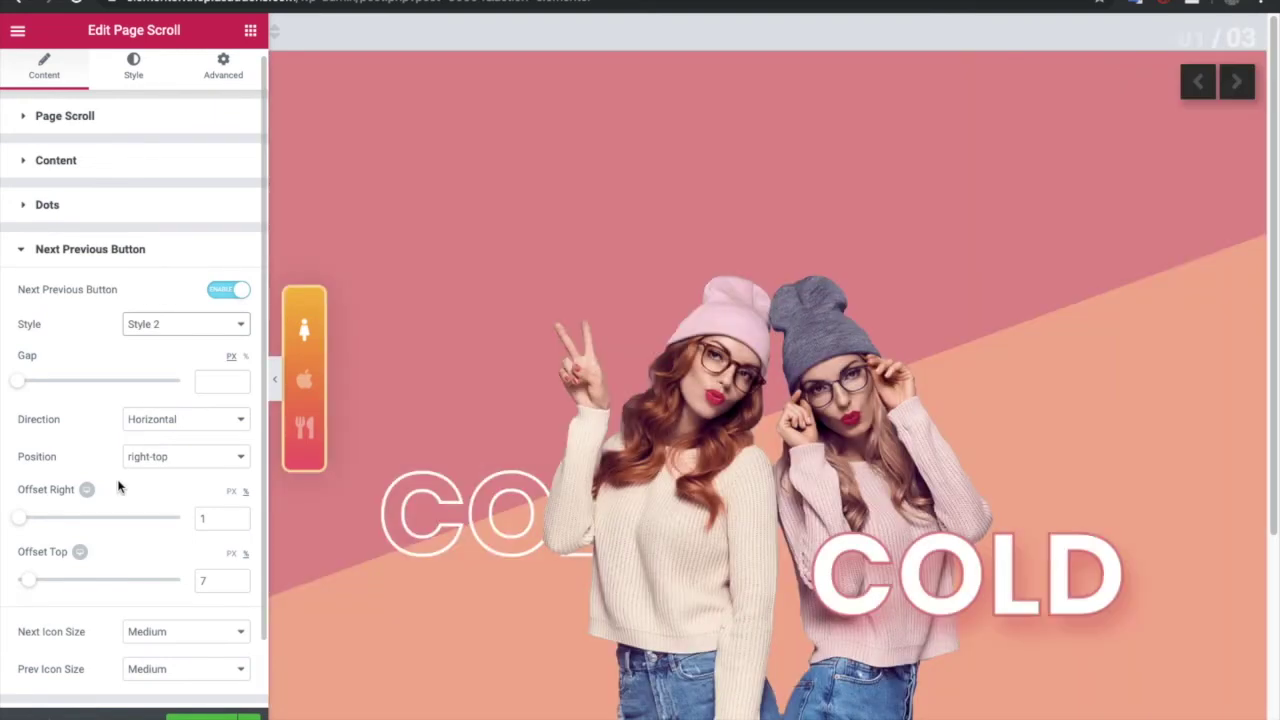
click(140, 328)
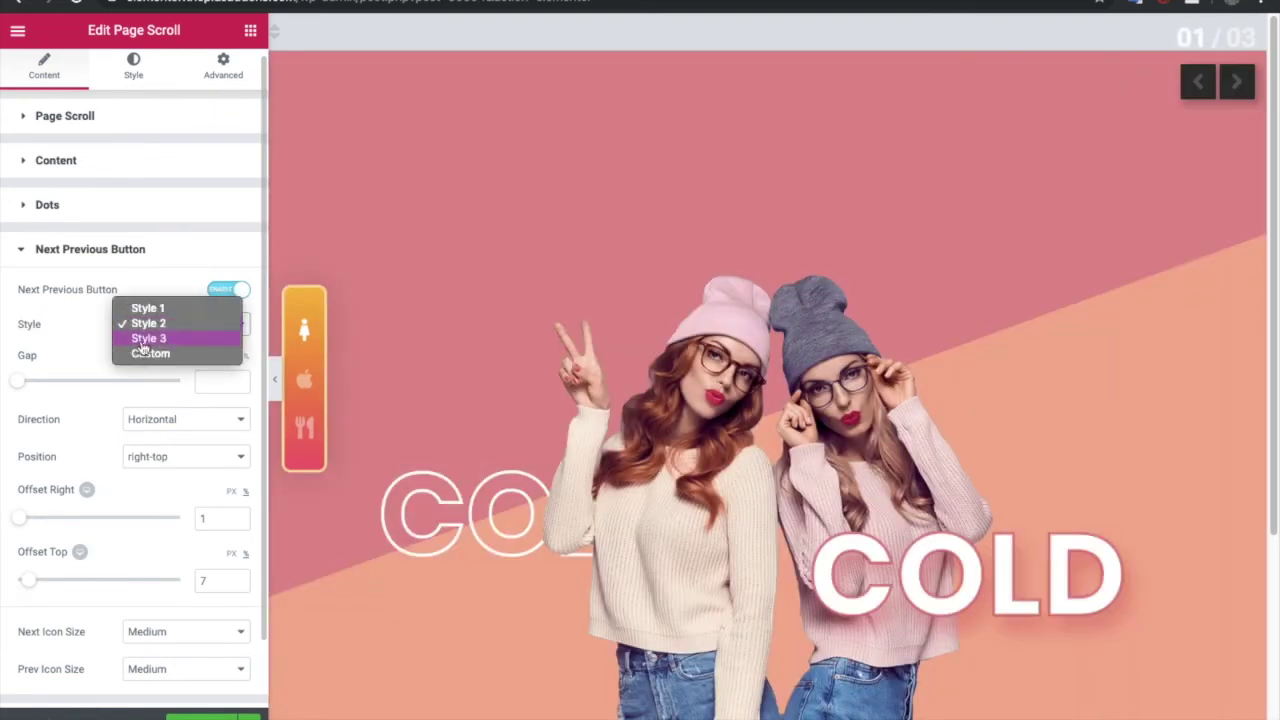
click(142, 335)
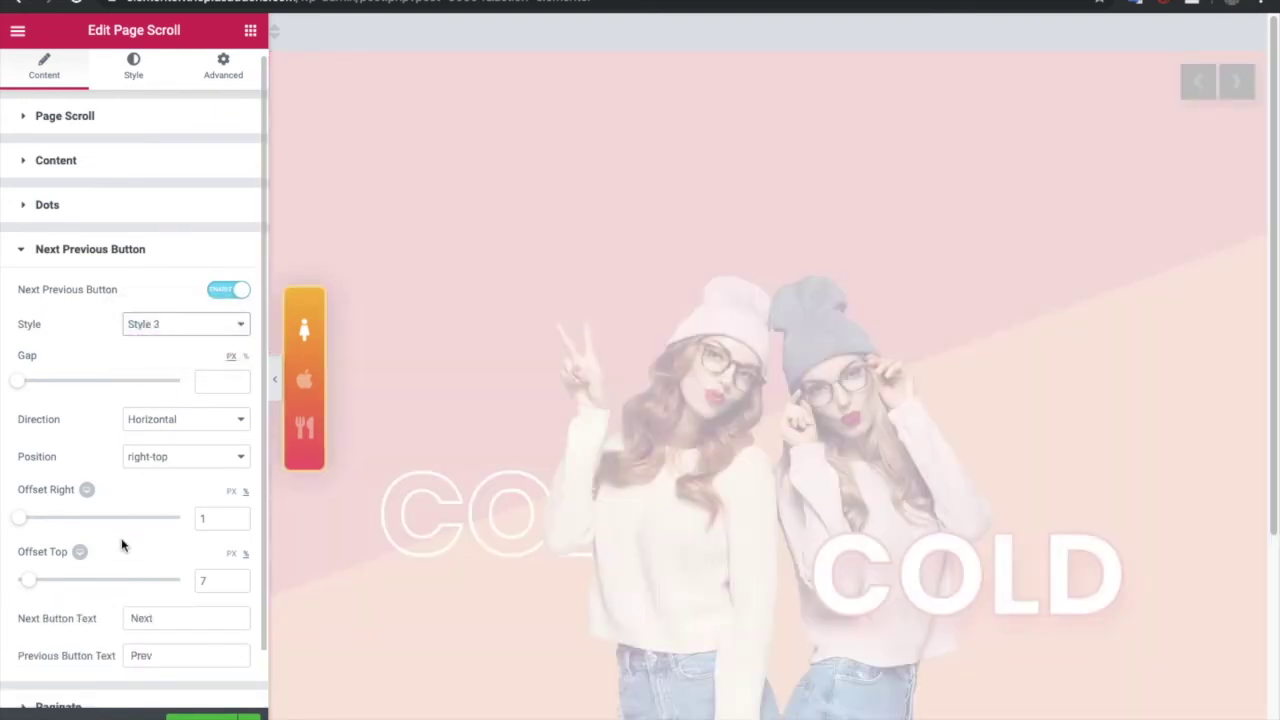
scroll(120, 543, down, 1)
click(100, 648)
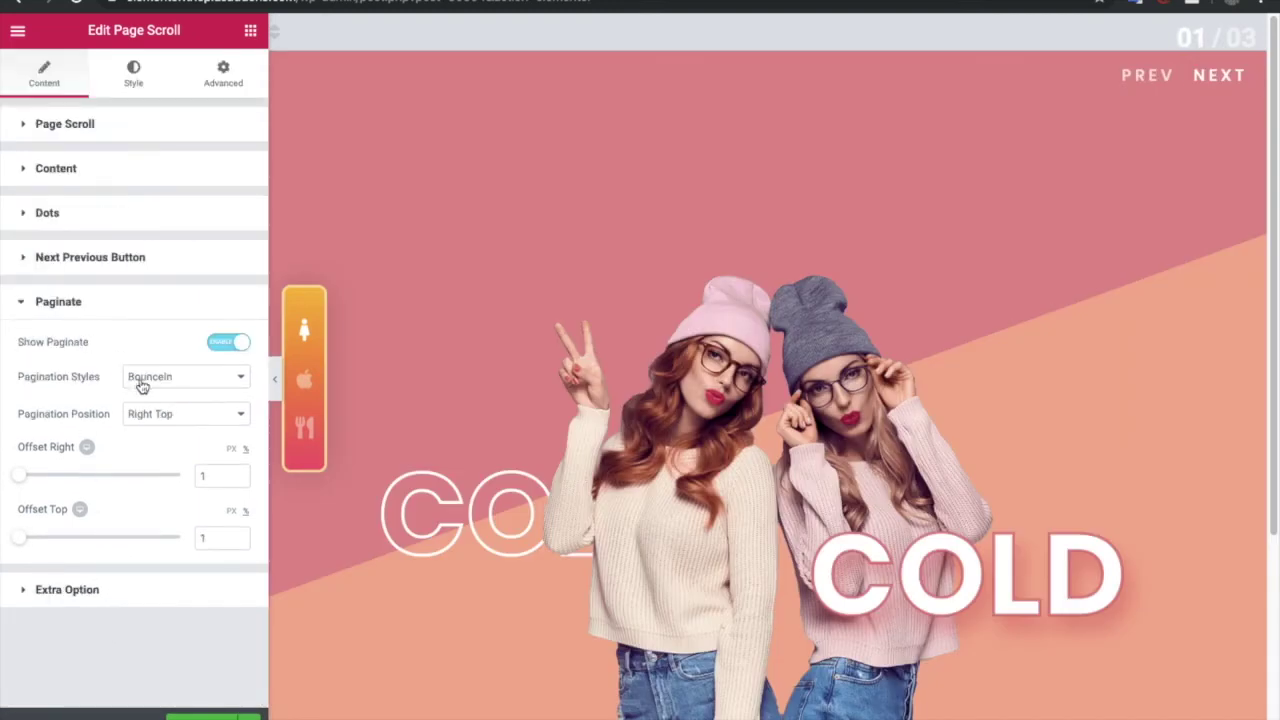
- Set Pagination Position to Right Center and Pagination Style to FlipInX, scrolling the preview to test
click(155, 419)
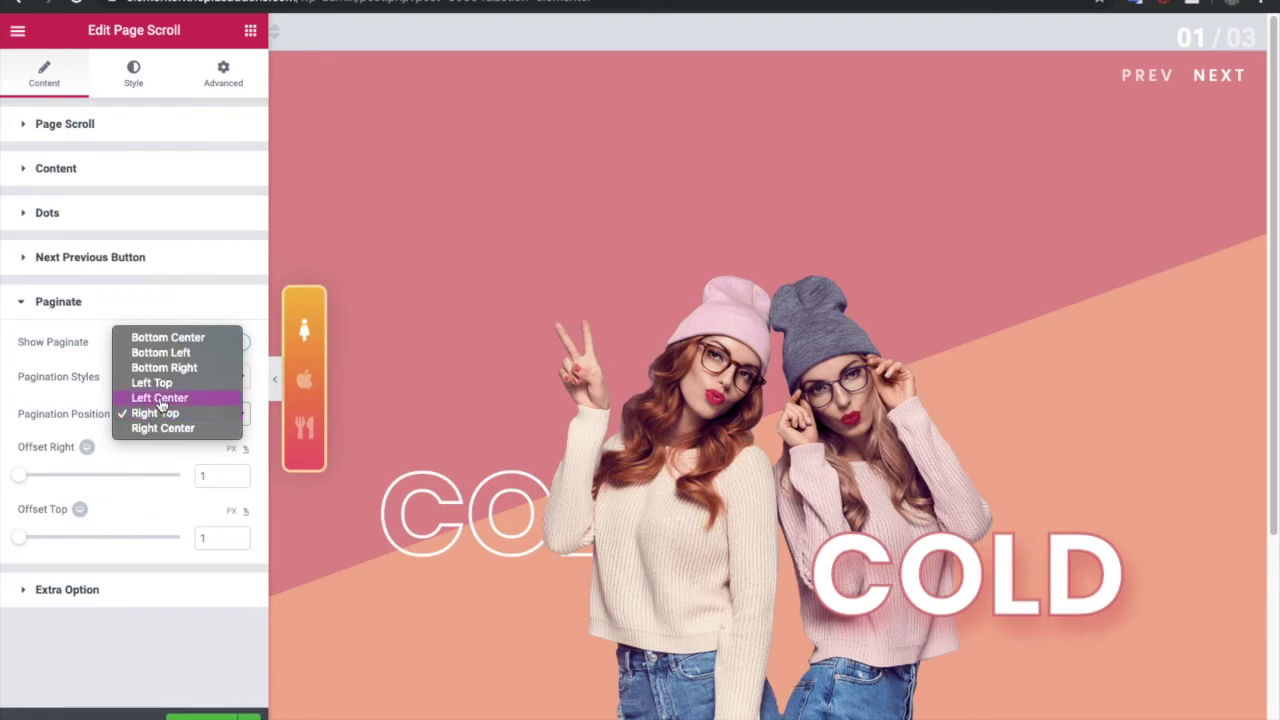
click(174, 429)
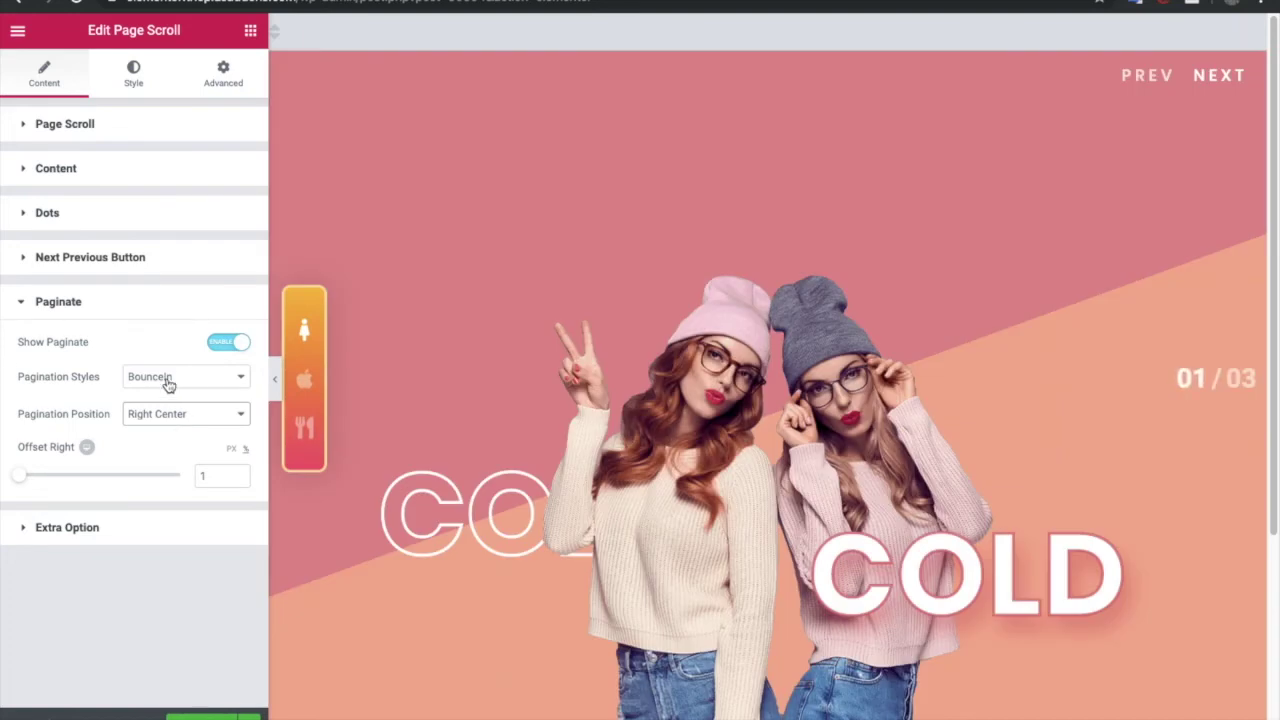
click(164, 377)
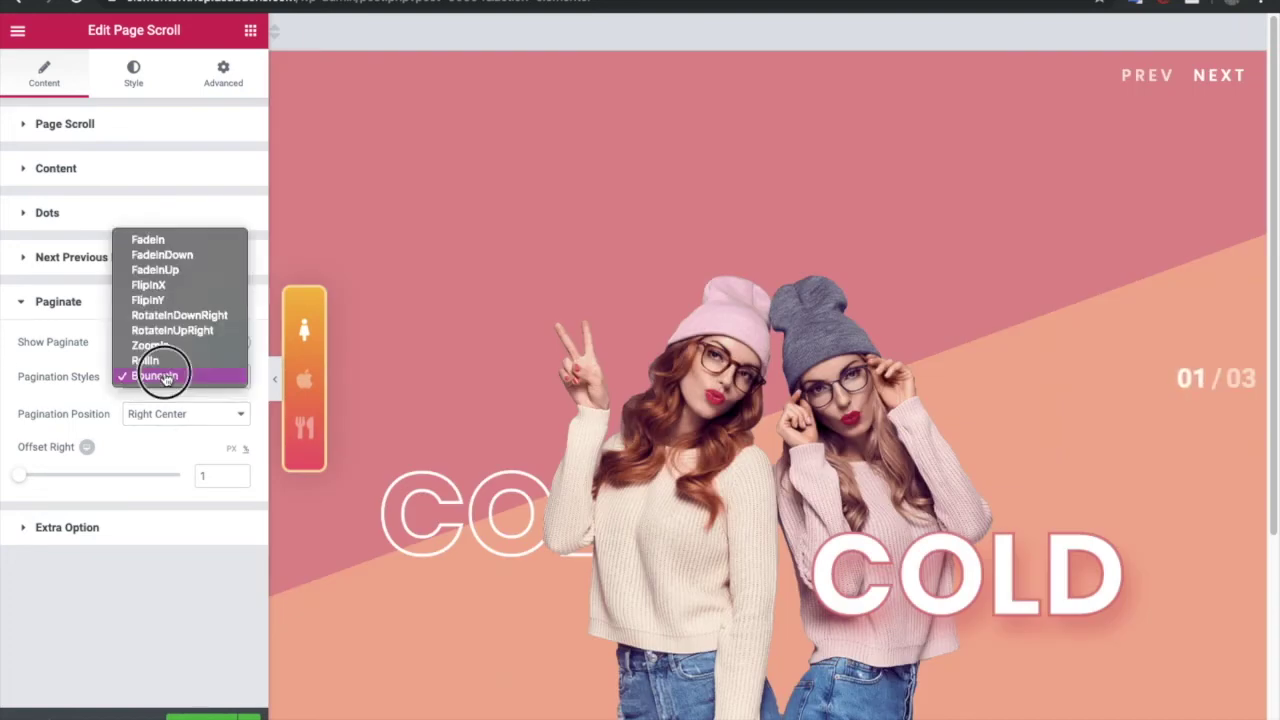
click(155, 286)
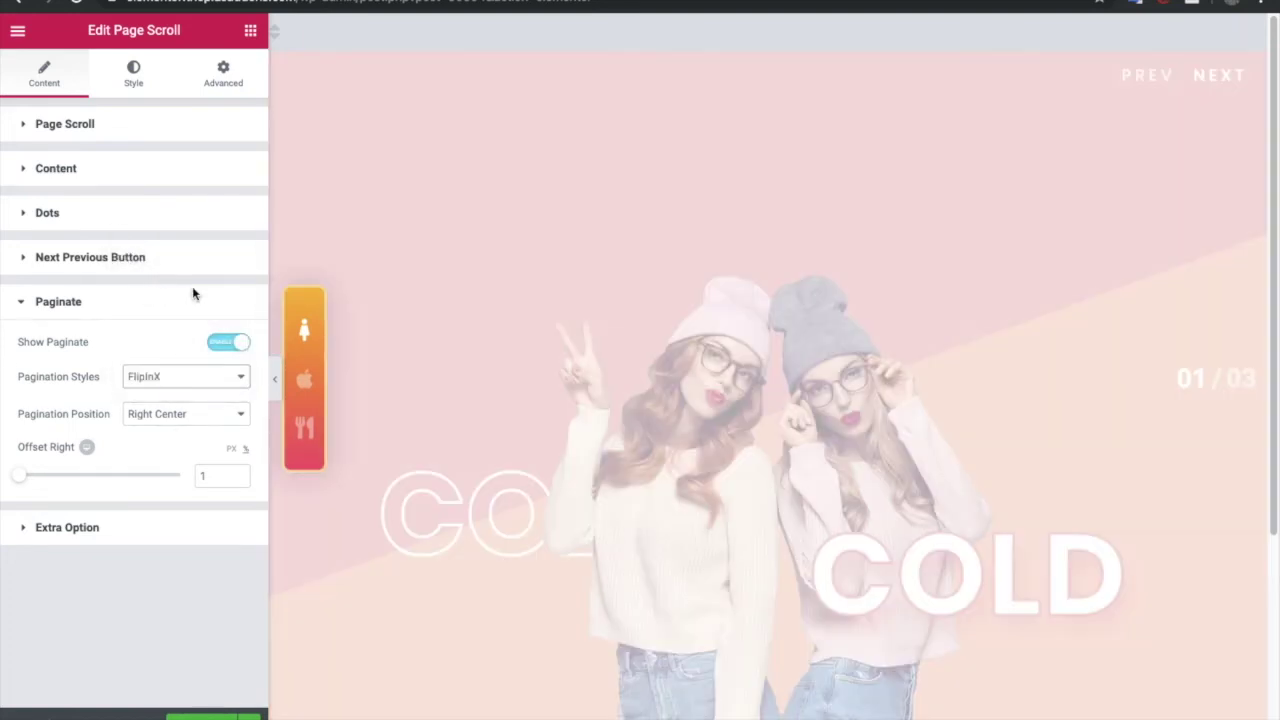
scroll(1215, 384, down, 1)
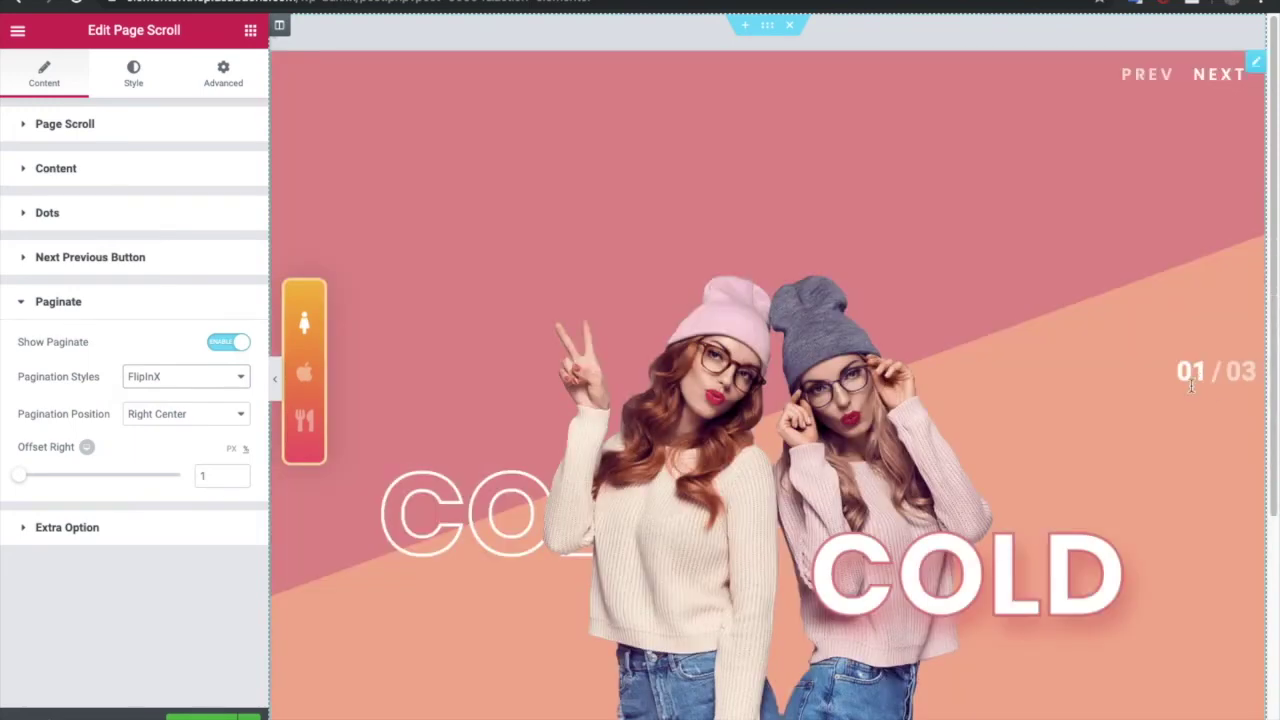
scroll(854, 395, up, 1)
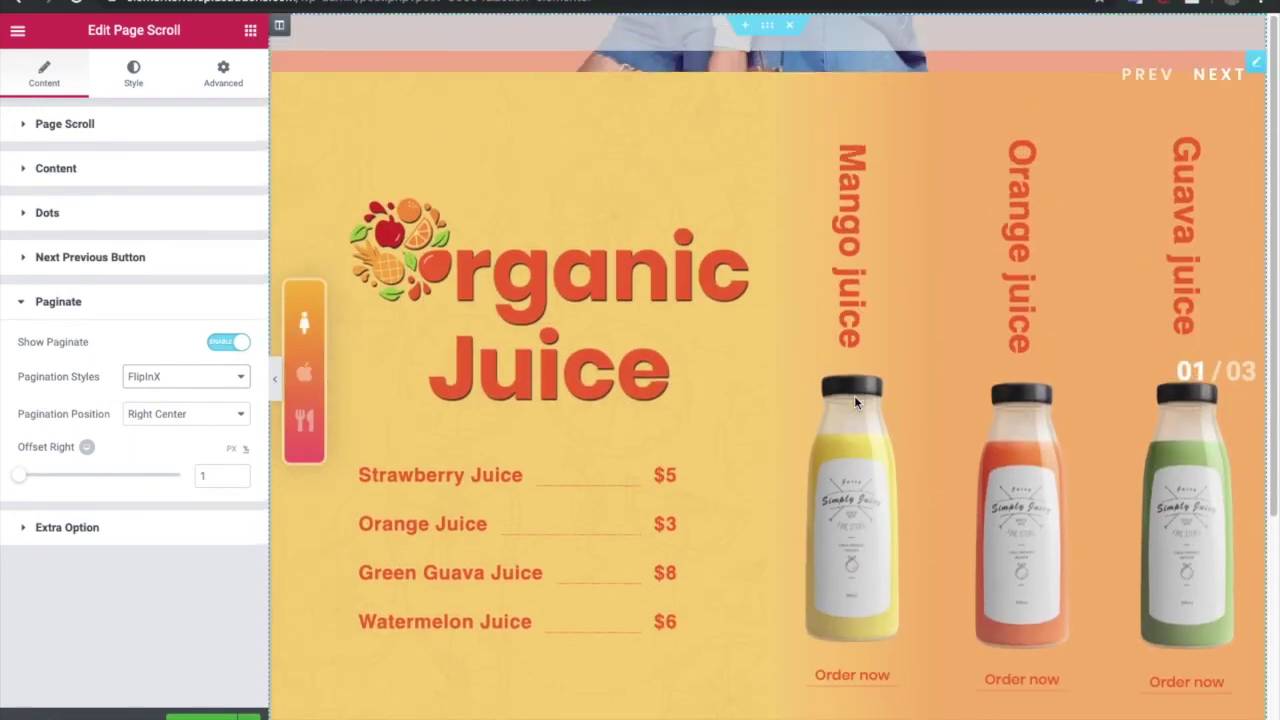
click(151, 381)
click(151, 377)
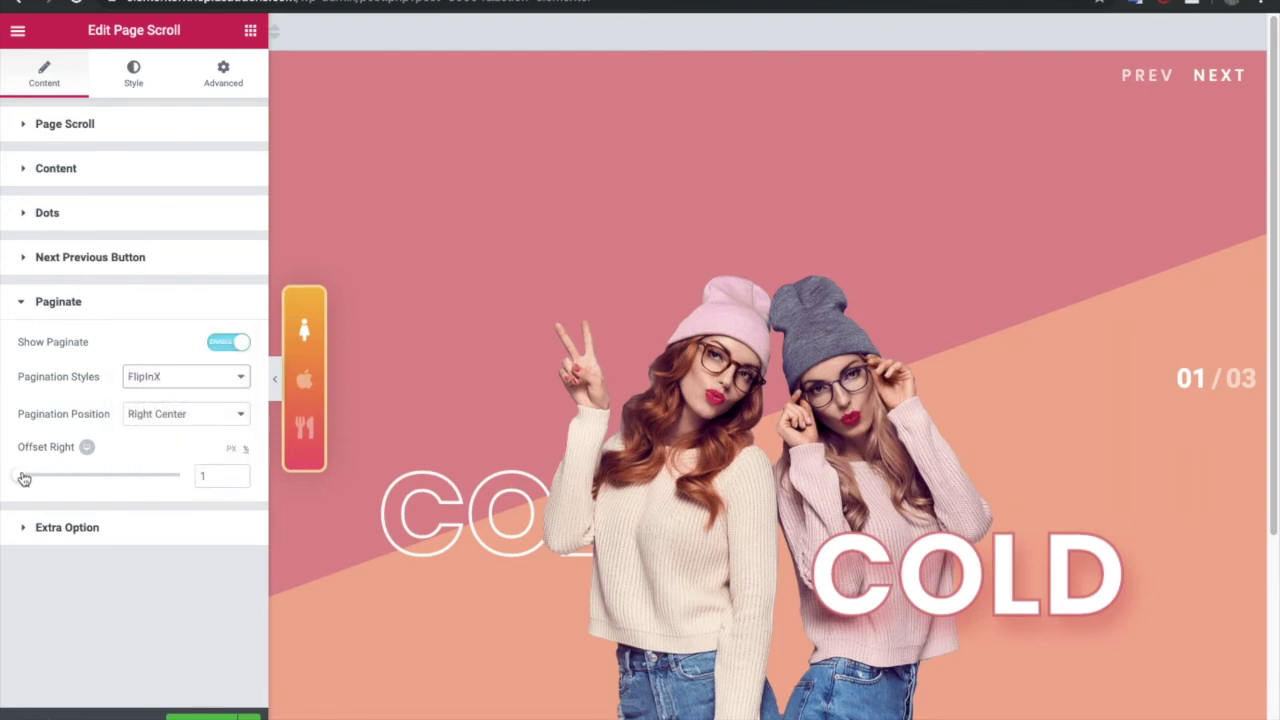
click(58, 527)
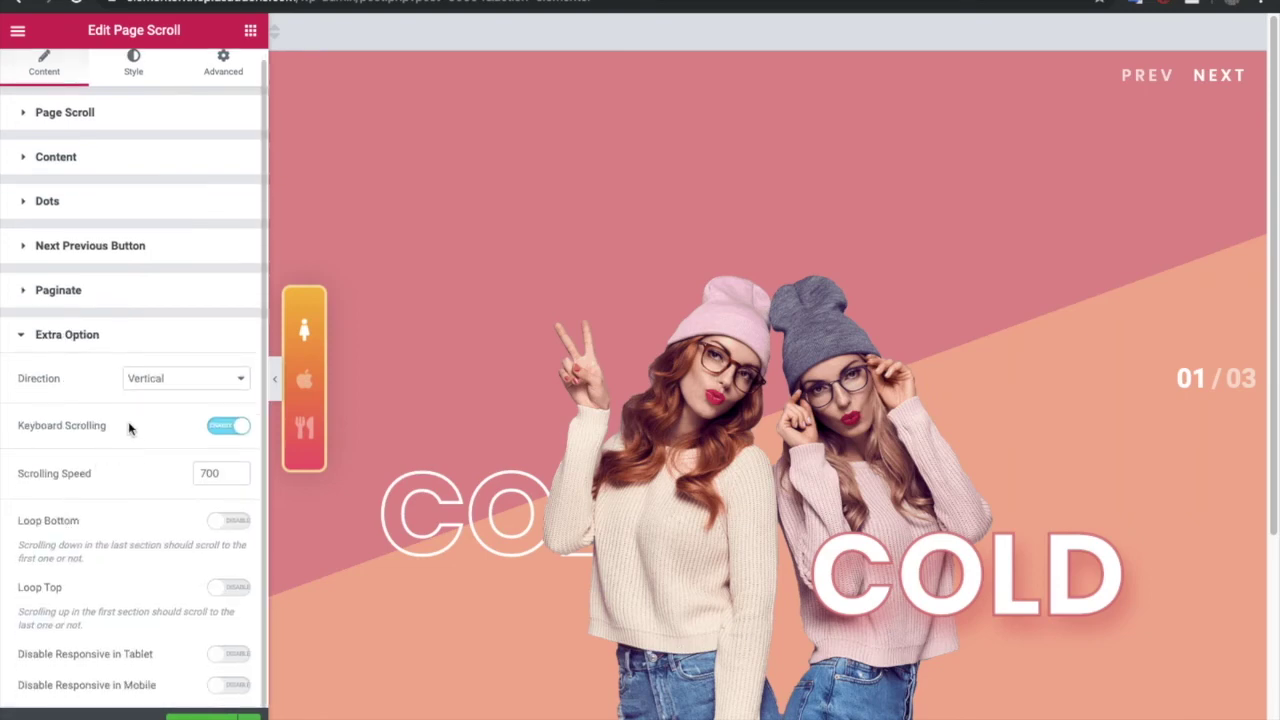
- Keep the Page Scroll direction Vertical, with Keyboard Scrolling on and a scrolling speed of 700
click(156, 387)
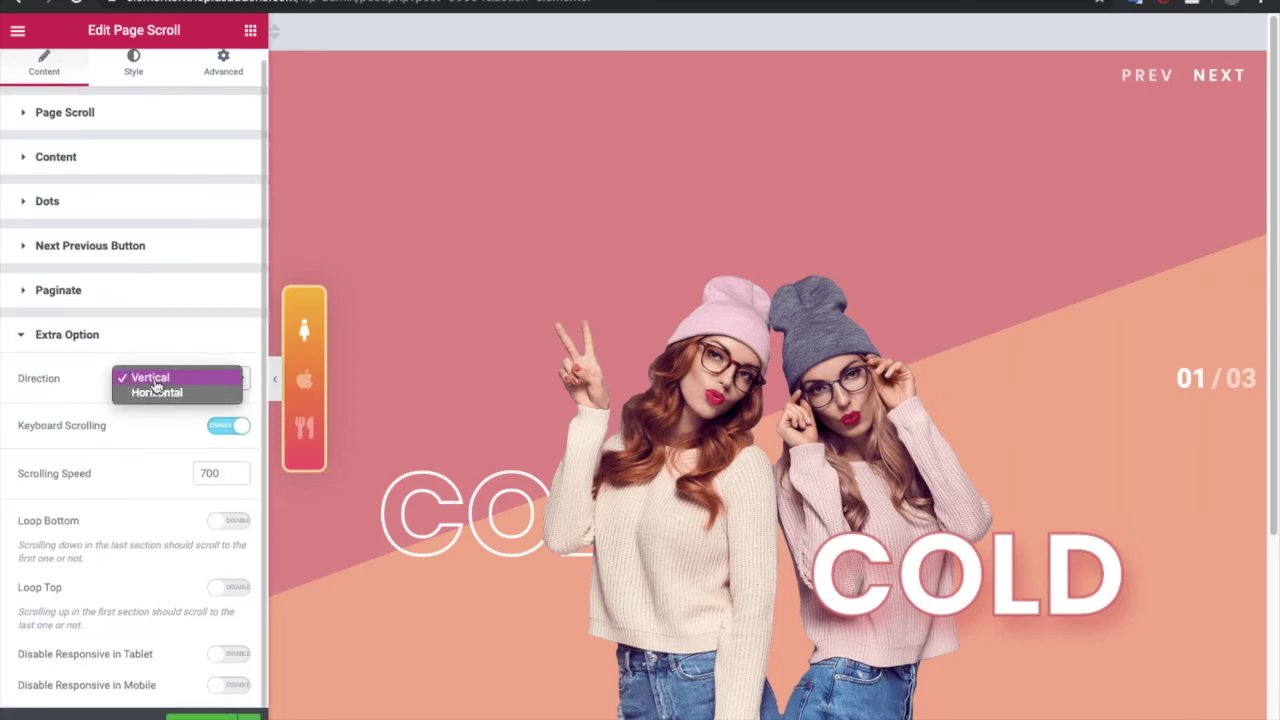
click(152, 377)
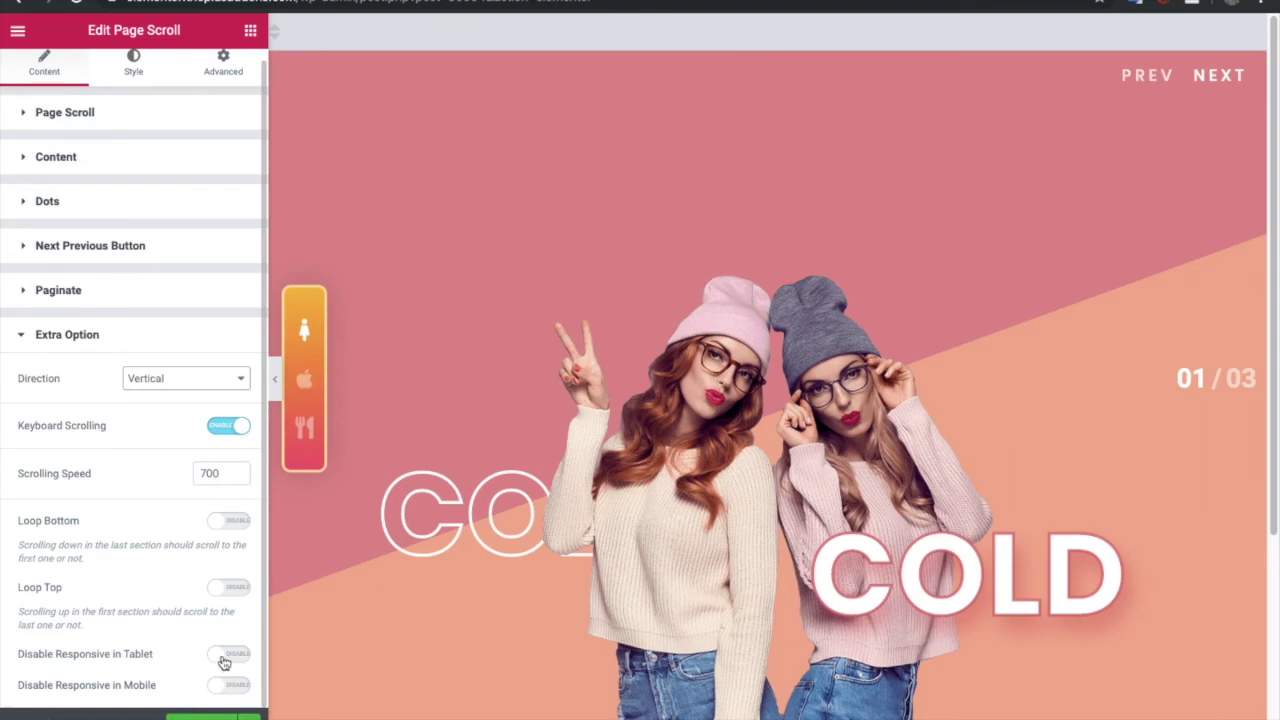
scroll(80, 400, up, 1)
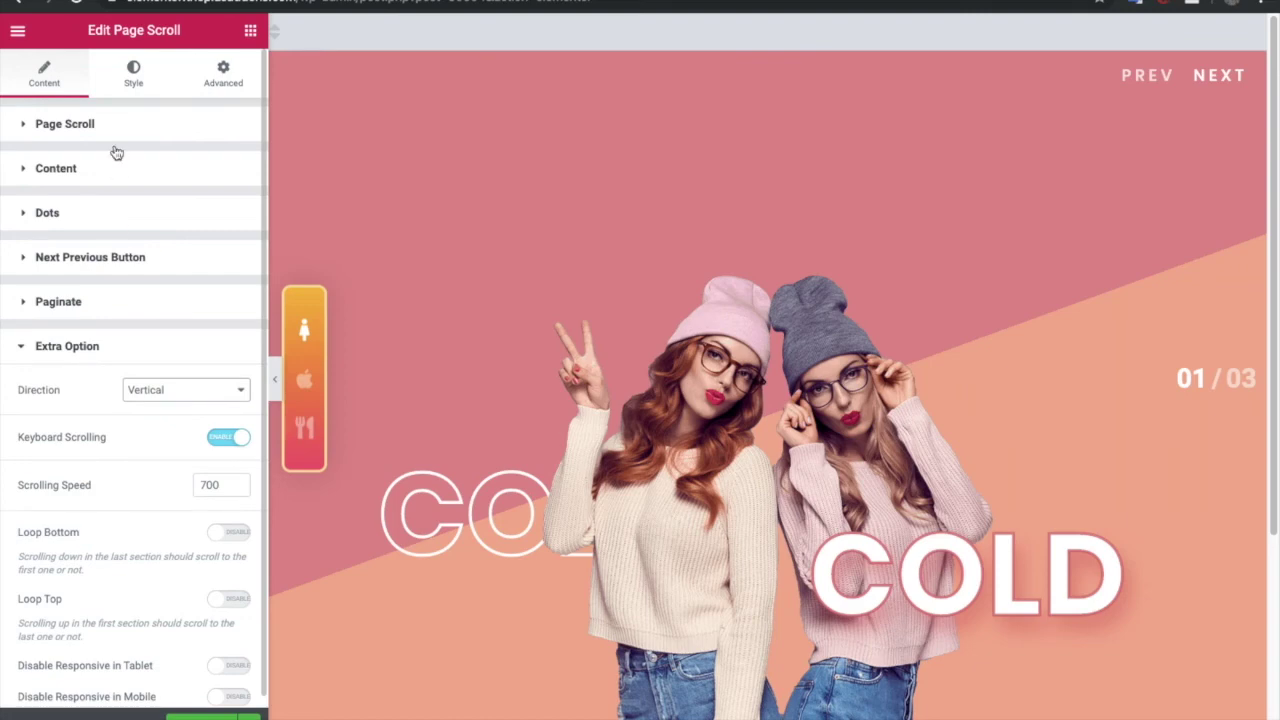
- Review the Page Scroll widget's Dot Style settings for Active and Normal states
click(132, 80)
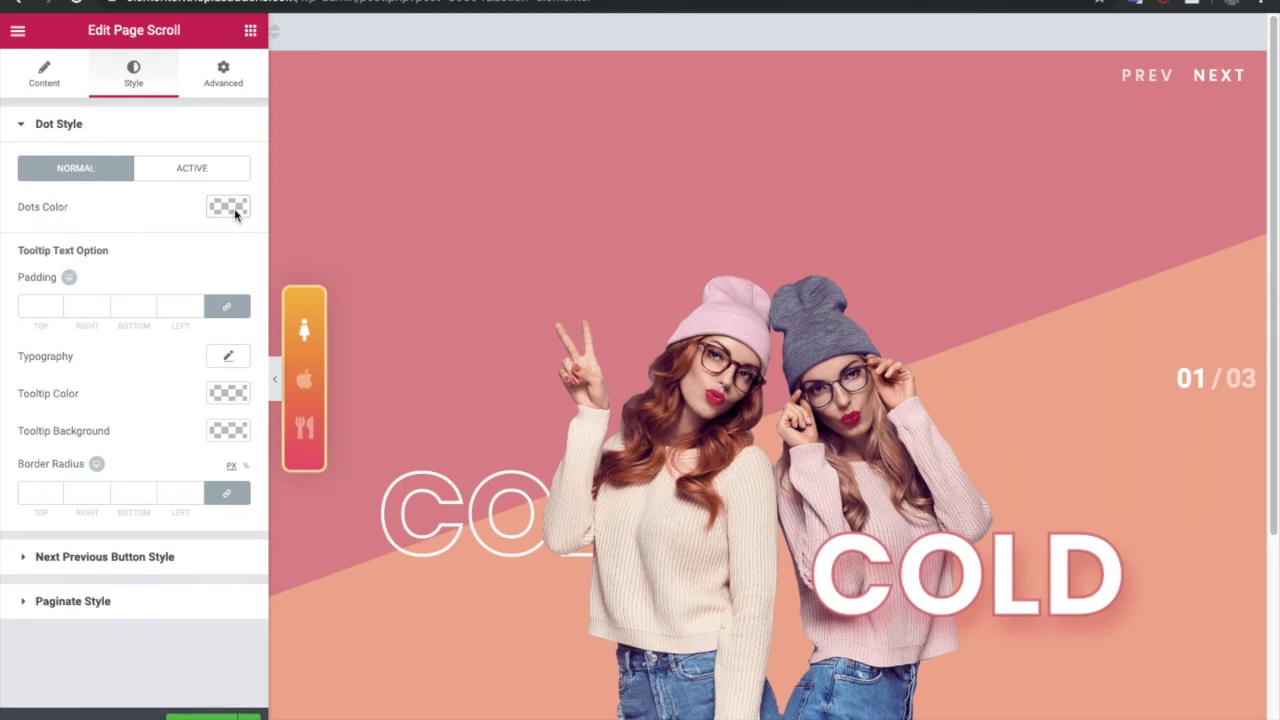
click(222, 176)
click(37, 164)
- Inspect the Scroll Navigation widget's style settings, then reselect the Page Scroll widget
click(408, 37)
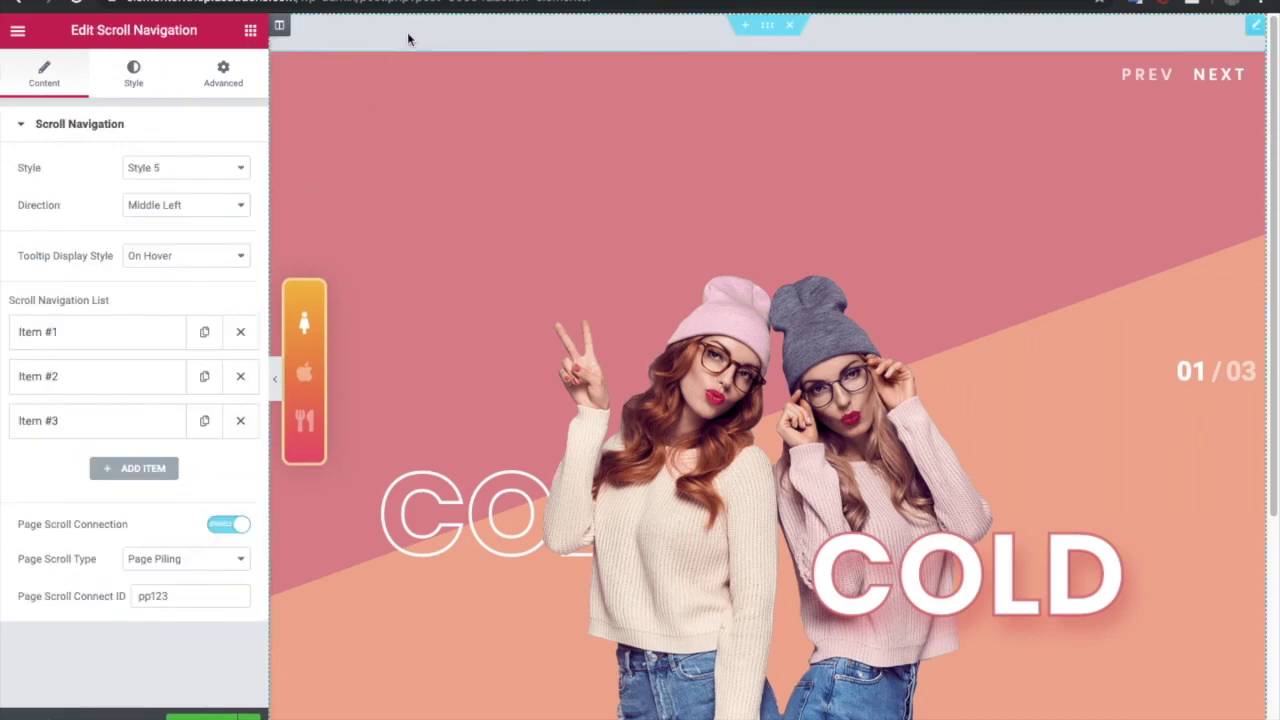
click(141, 87)
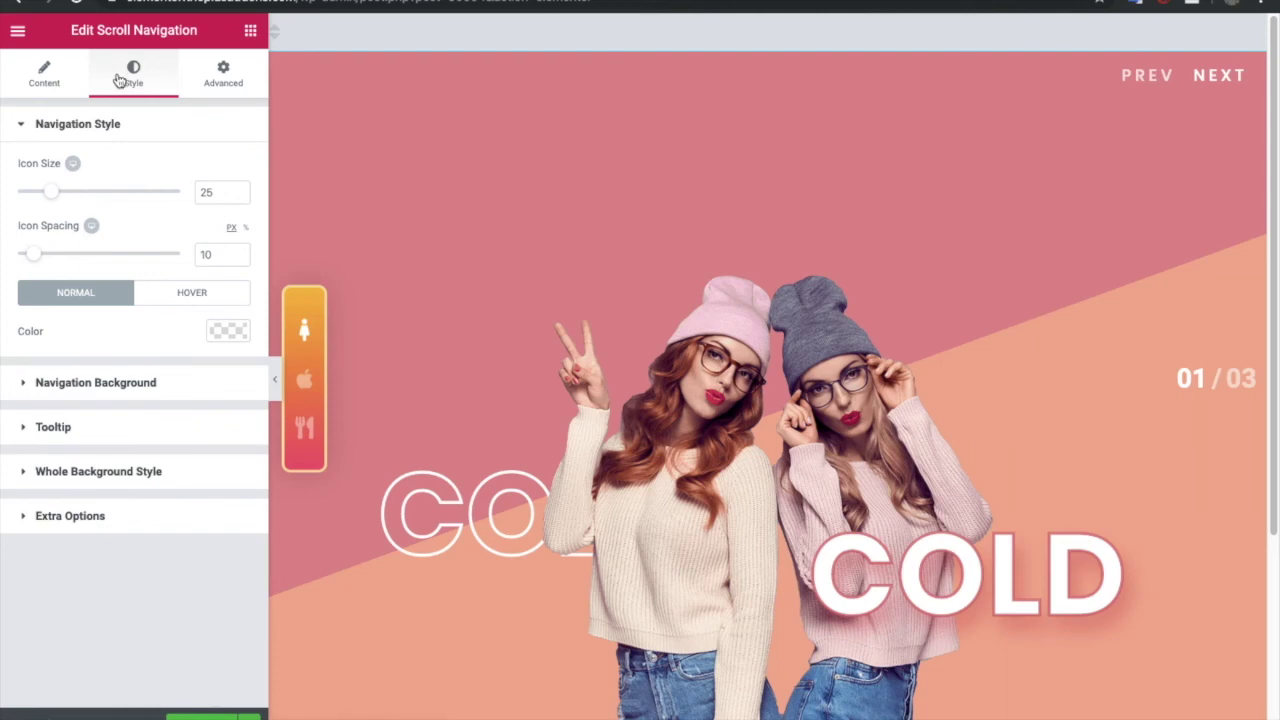
click(452, 134)
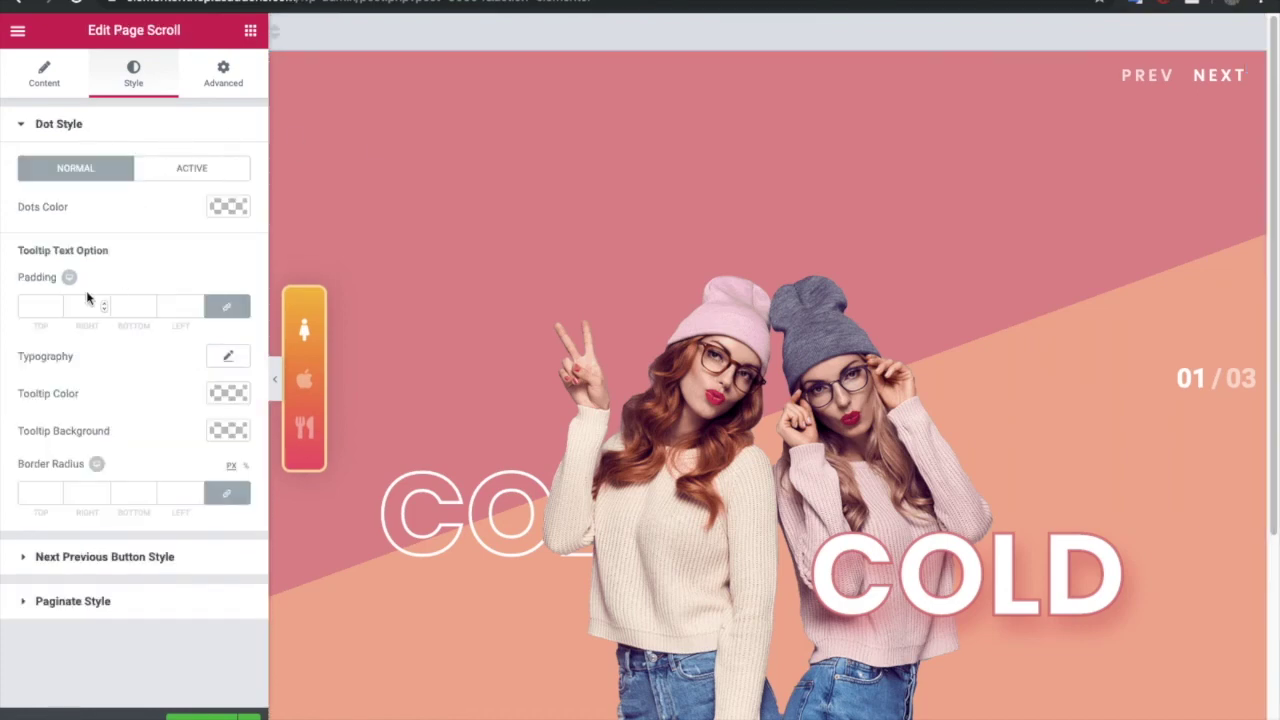
- Review the Next Previous Button Style typography and its Hover and Normal colours
click(86, 562)
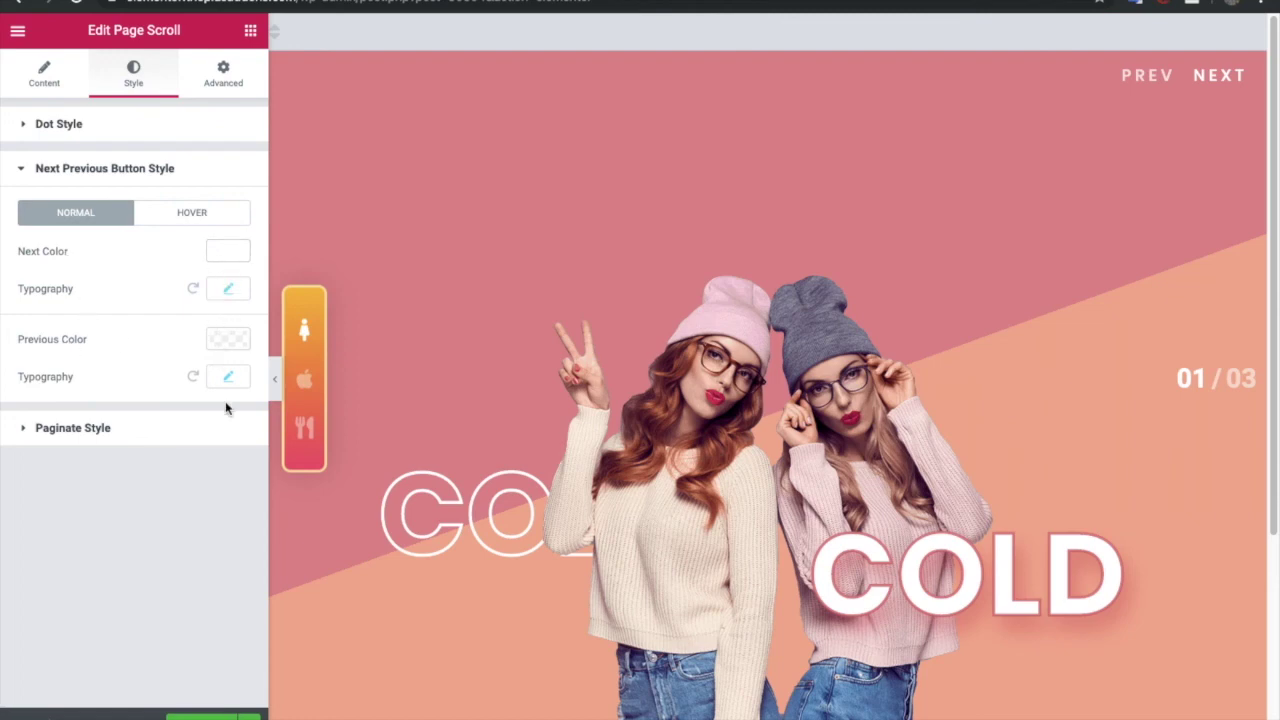
click(229, 291)
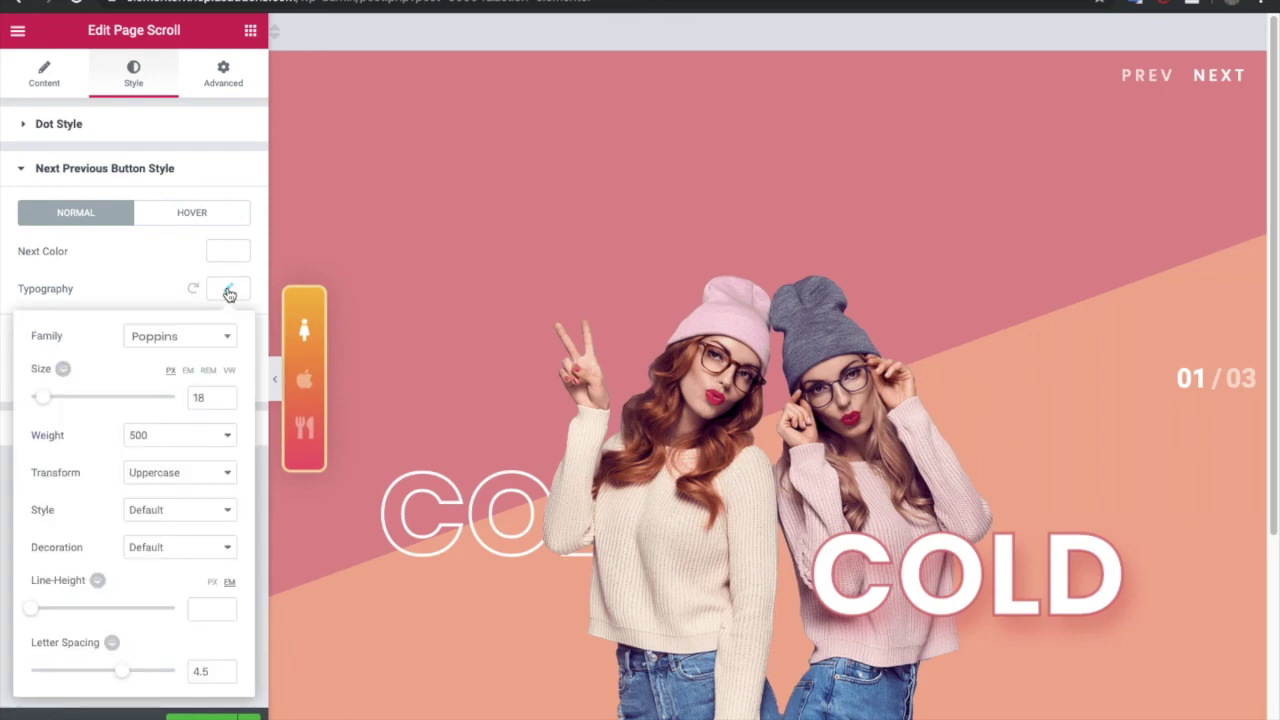
click(229, 291)
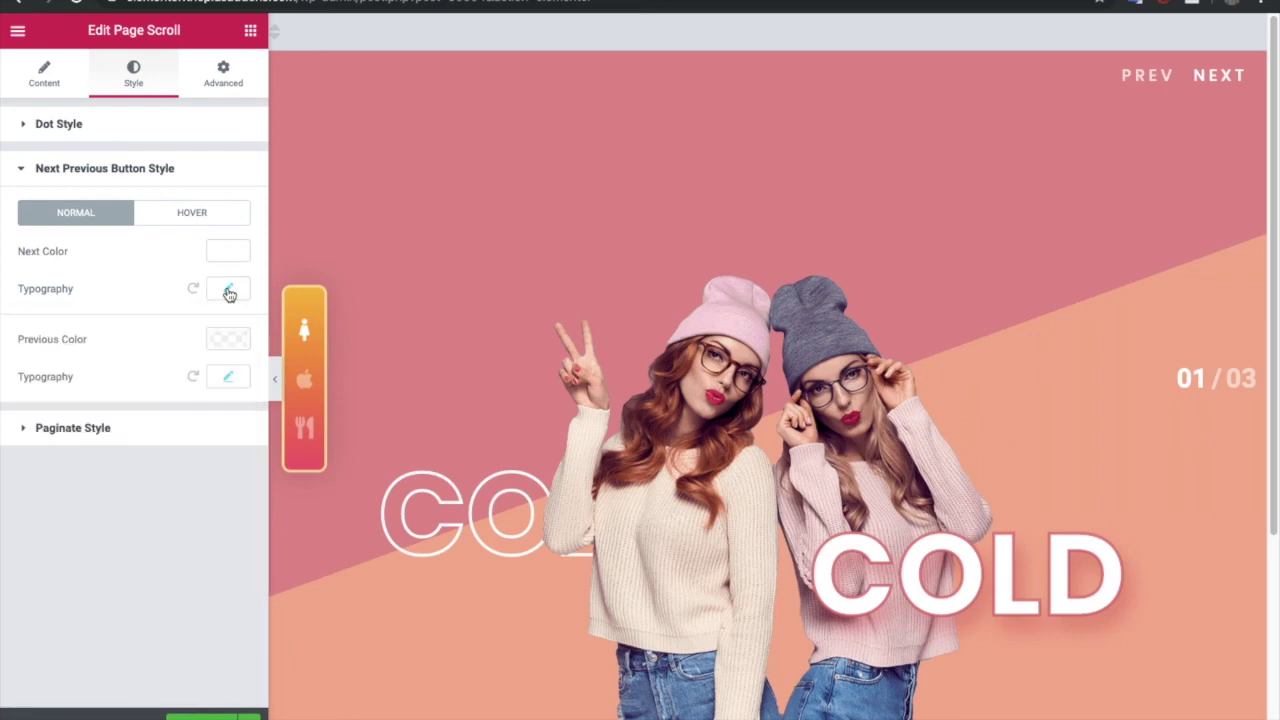
click(180, 211)
click(118, 216)
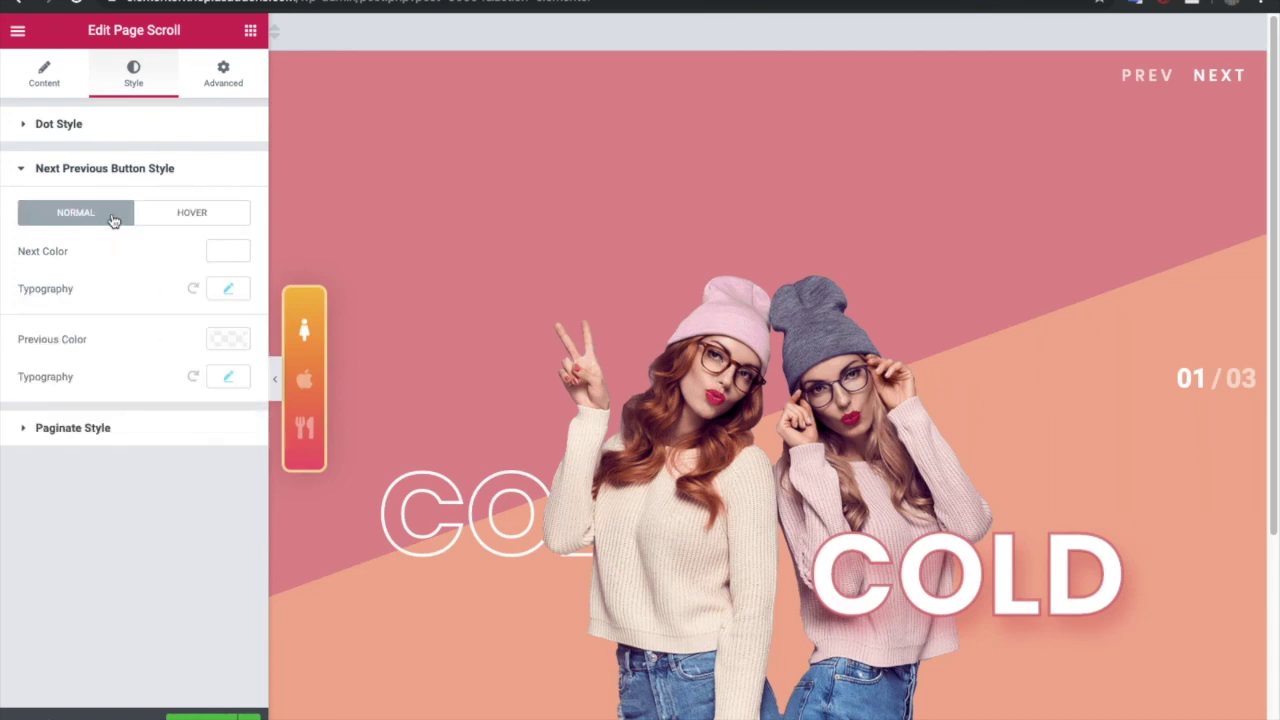
- Check the Paginate Style page-number typography, then return to the Page Scroll Content settings
click(116, 442)
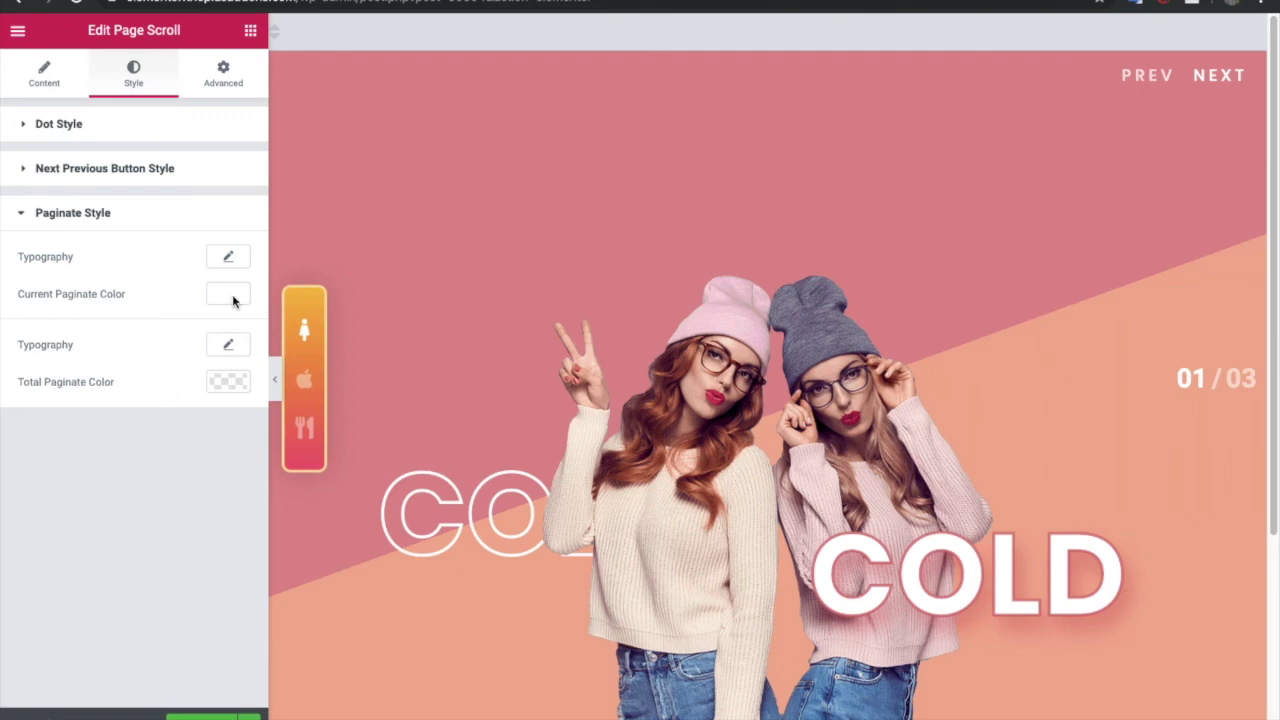
click(236, 260)
click(238, 262)
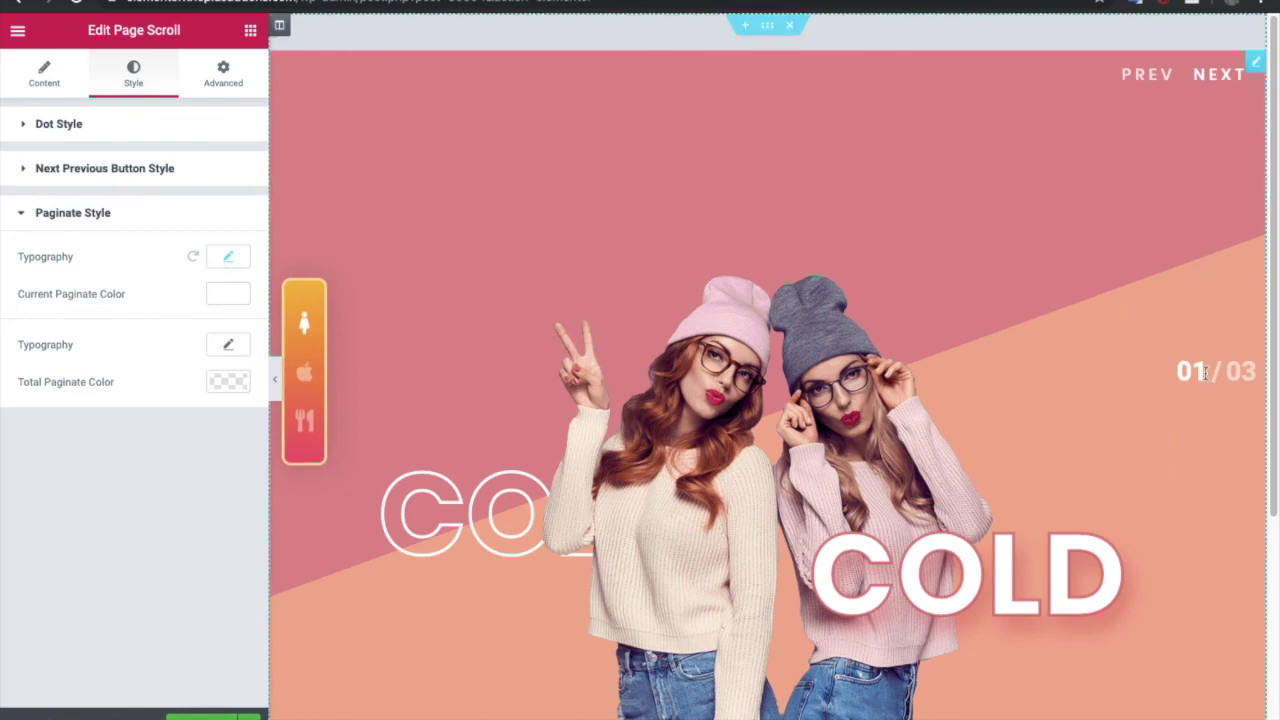
click(38, 78)
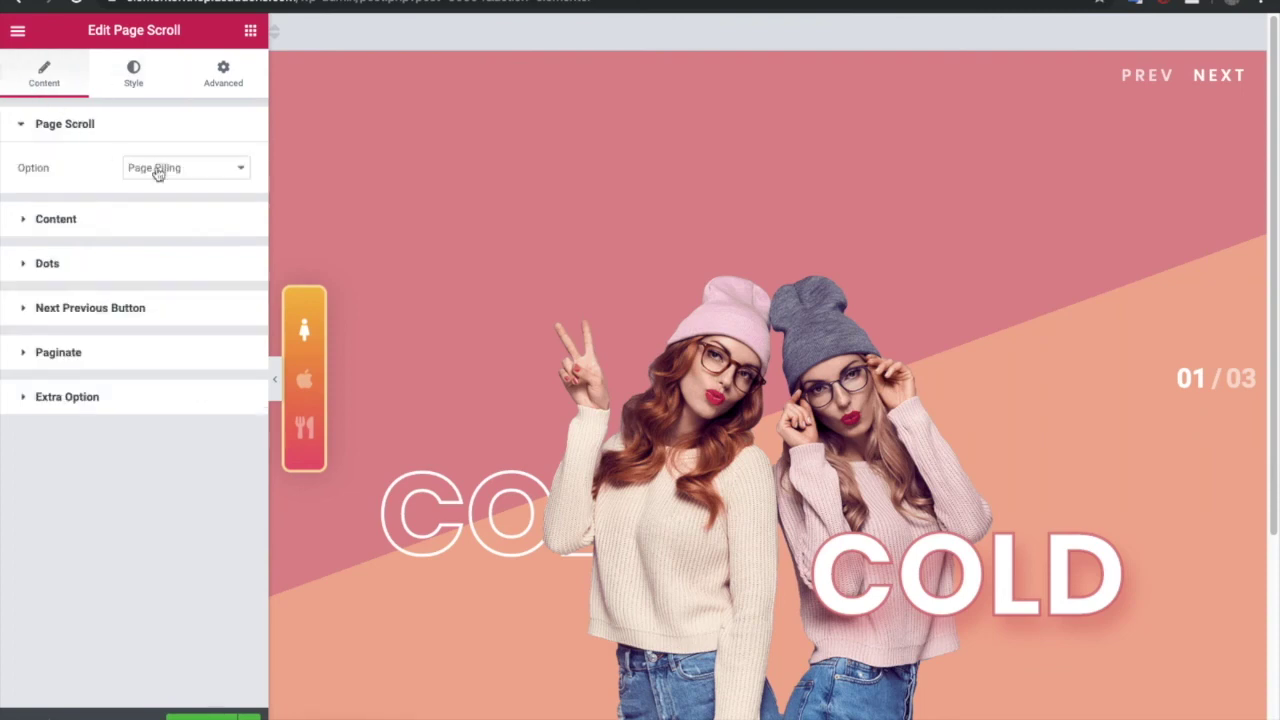